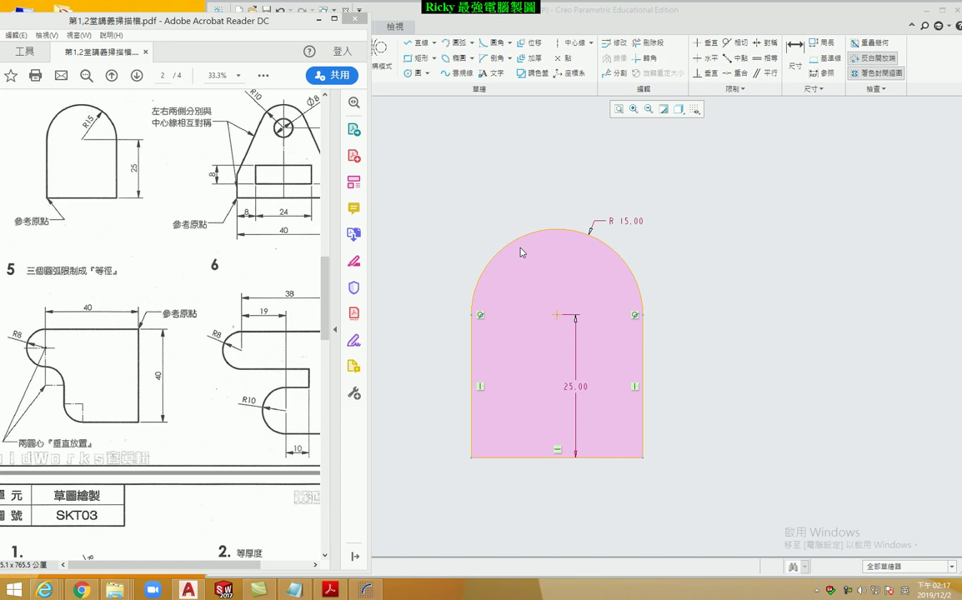
# Step: Close the previous finished sketch and return to the Creo window
pyautogui.click(421, 117)
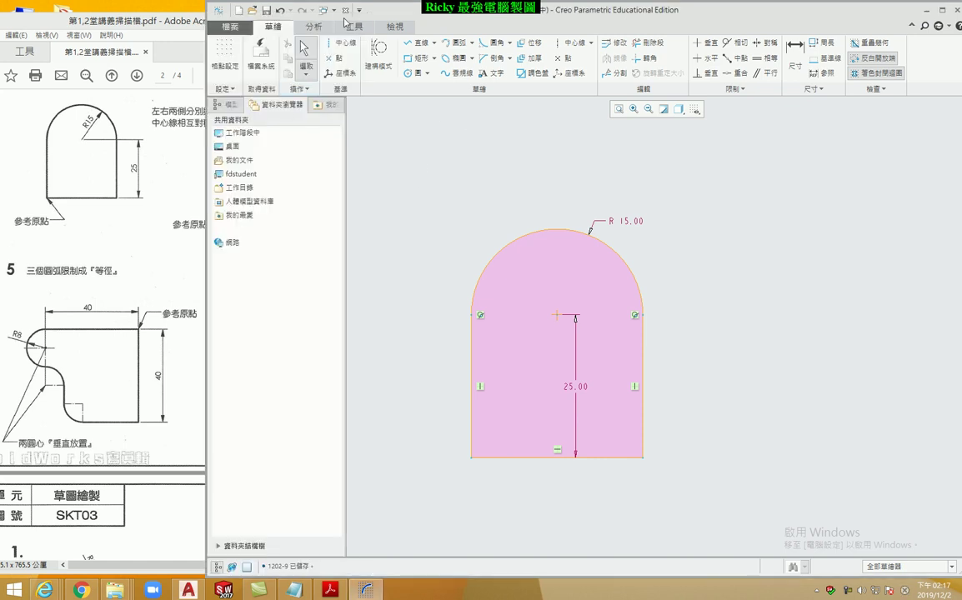
pyautogui.click(52, 302)
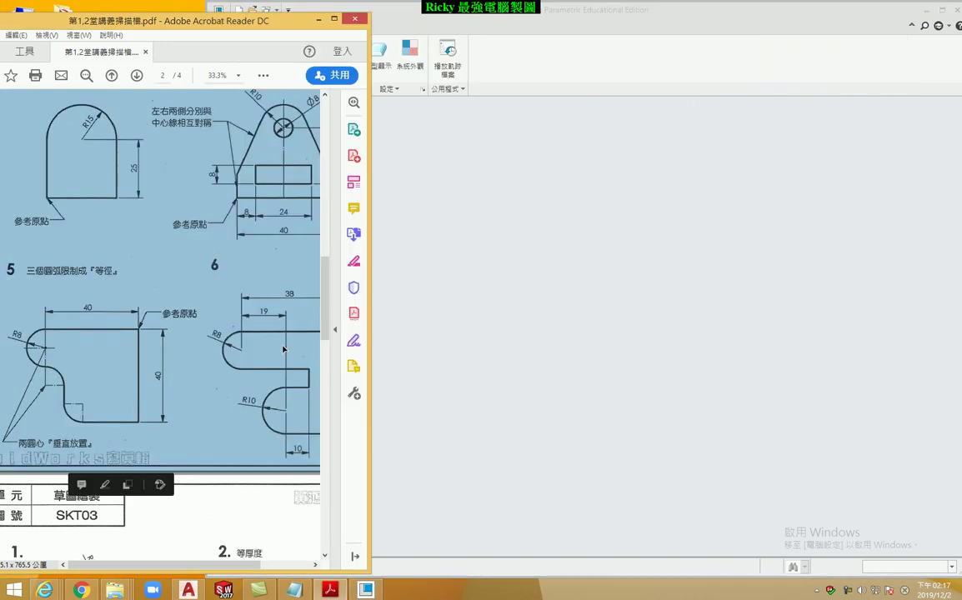
pyautogui.click(277, 177)
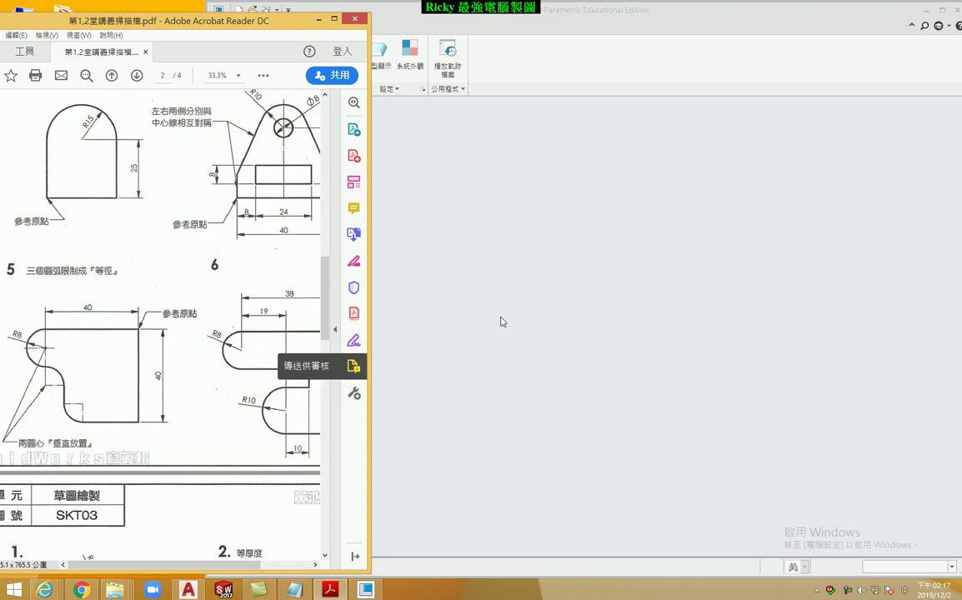
pyautogui.click(454, 291)
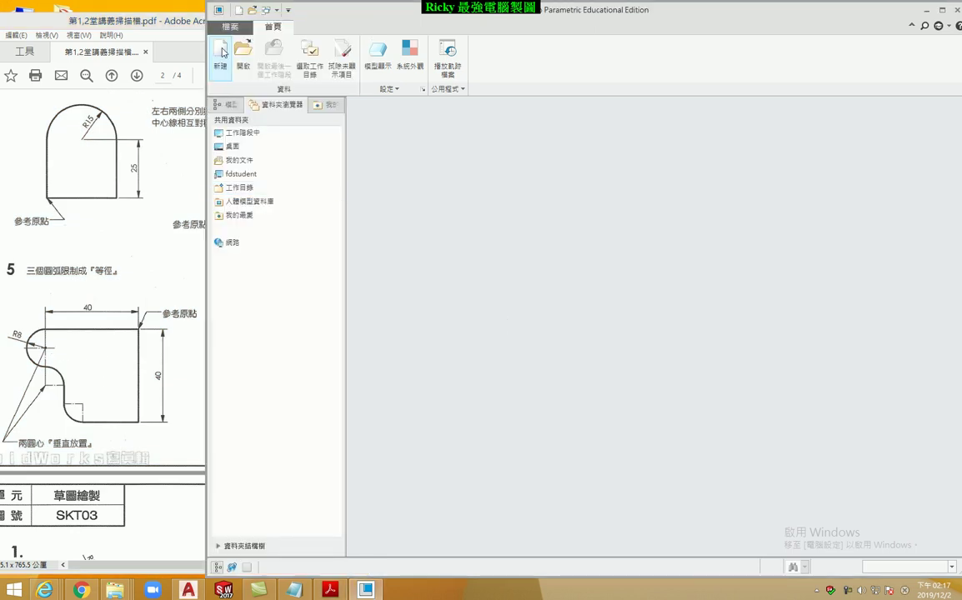
# Step: Create a new sketch named 1202-10 after the name 1202-9 is rejected as in use
pyautogui.click(220, 58)
pyautogui.click(408, 235)
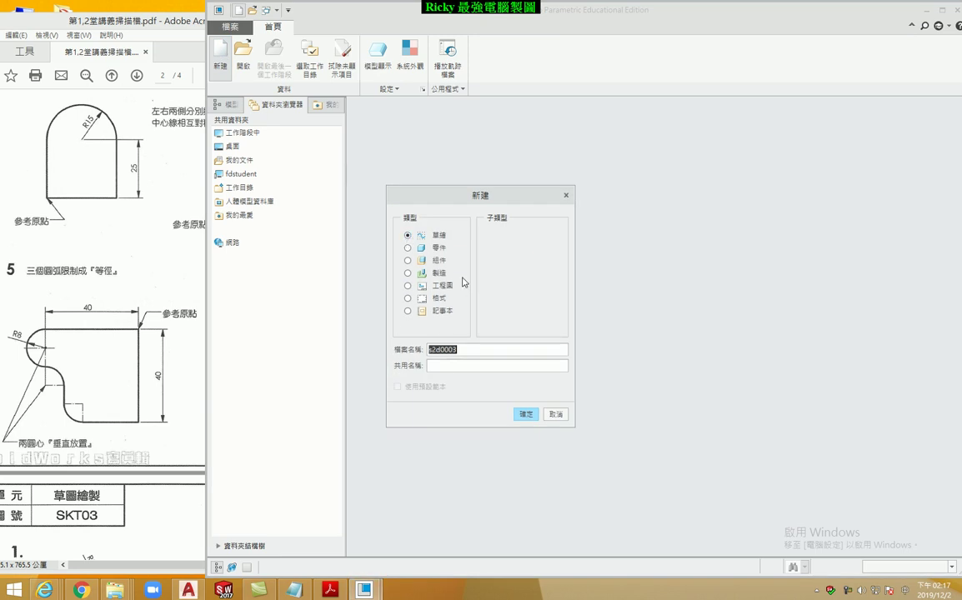
pyautogui.write('12')
pyautogui.press('Return')
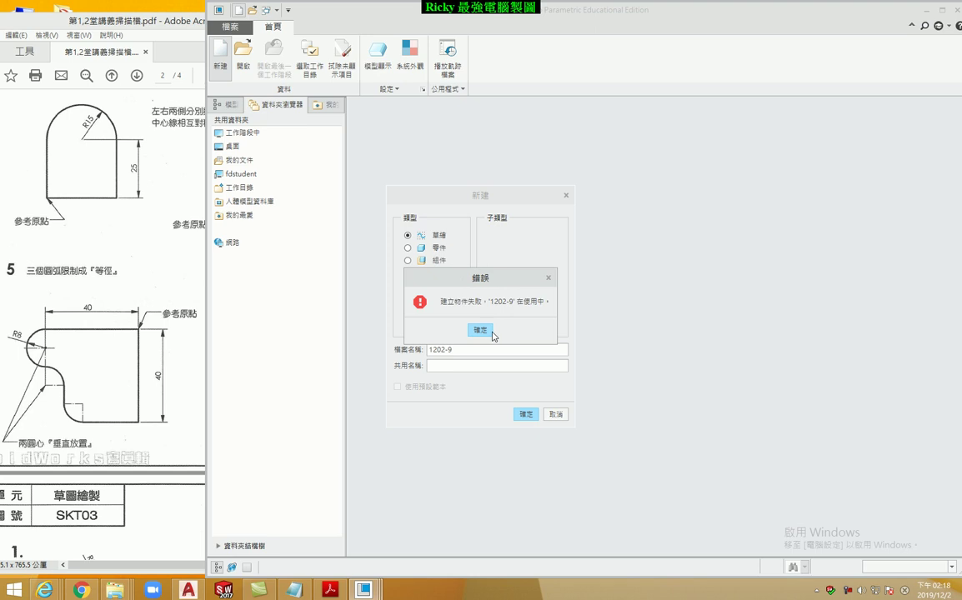
pyautogui.click(492, 332)
pyautogui.write('10')
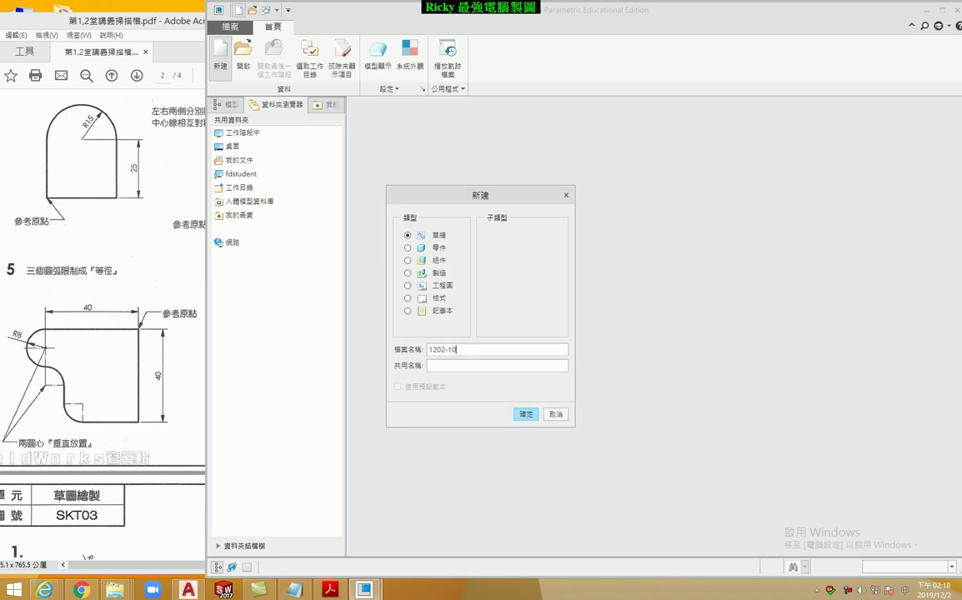
pyautogui.press('Return')
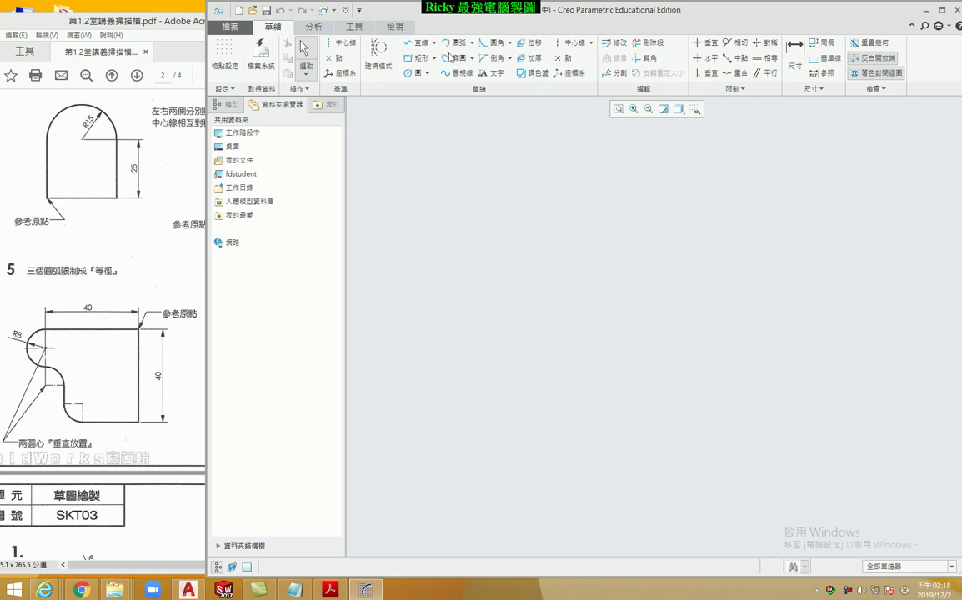
# Step: Draw the top horizontal line and a tangent arc curving down from its left end
pyautogui.click(412, 48)
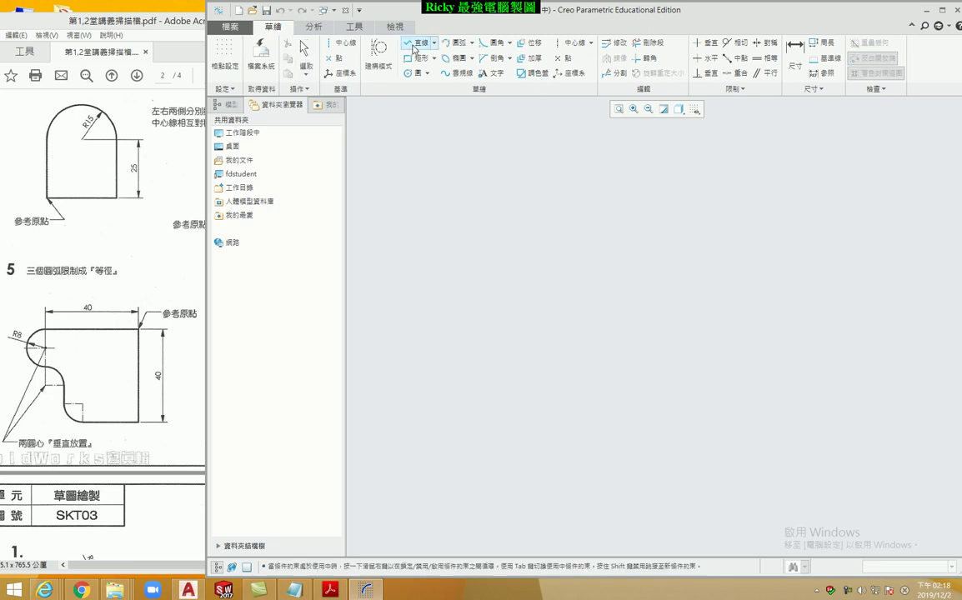
pyautogui.click(695, 284)
pyautogui.click(589, 283)
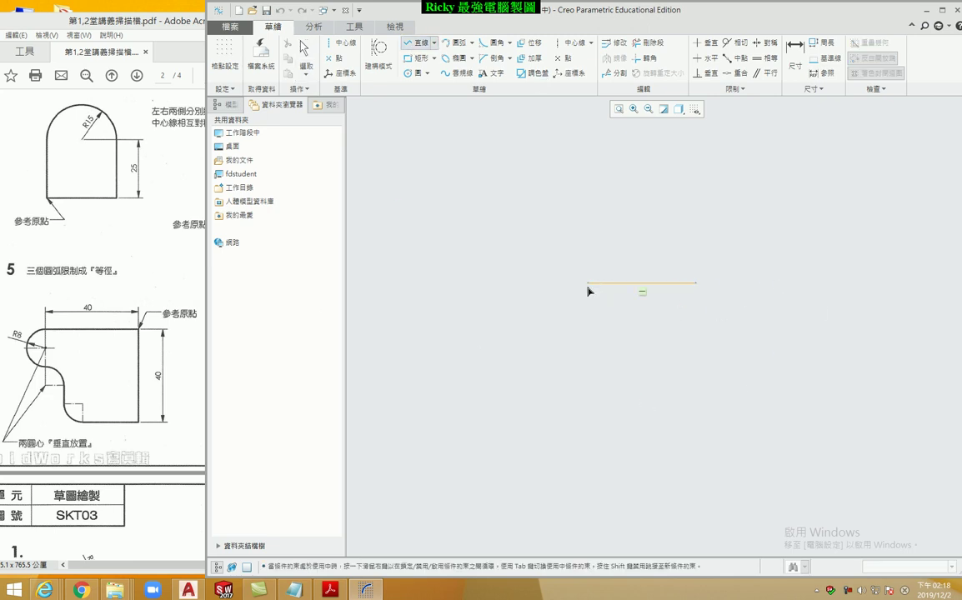
pyautogui.rightClick(523, 299)
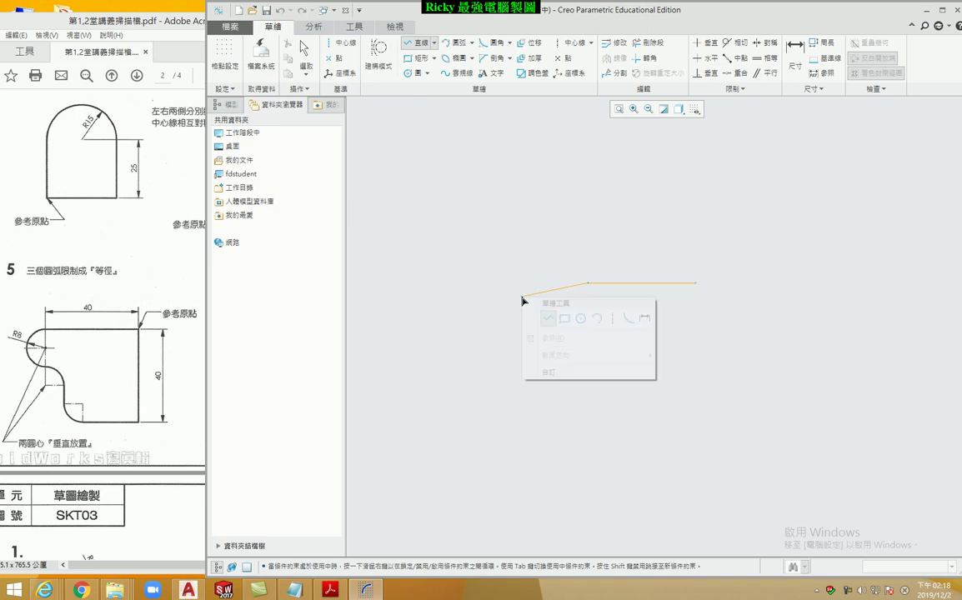
pyautogui.click(597, 318)
pyautogui.click(589, 283)
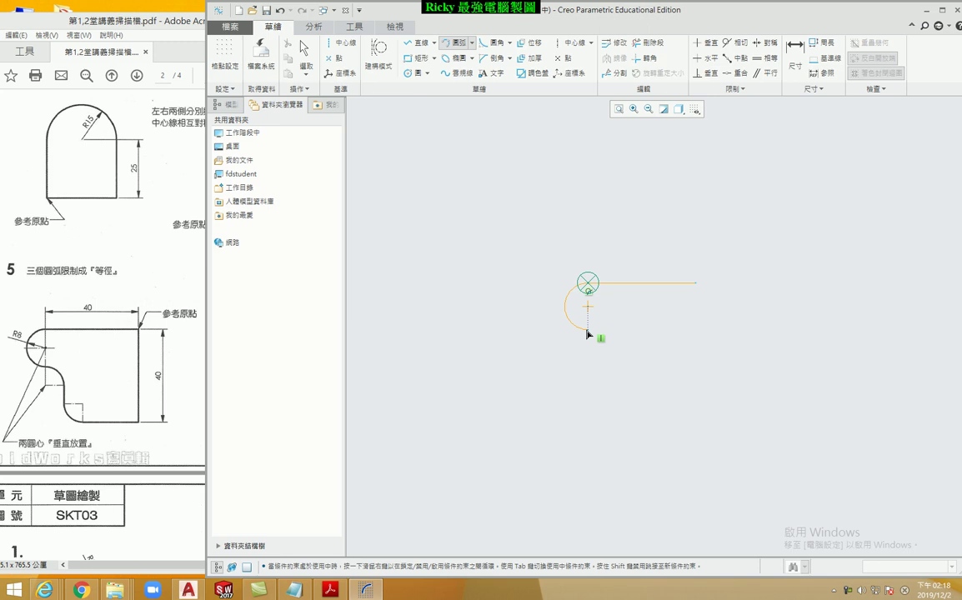
pyautogui.click(588, 332)
# Step: Add a second, concave arc and a vertical line running down from its end
pyautogui.click(588, 332)
pyautogui.moveTo(116, 277); pyautogui.dragTo(83, 279)
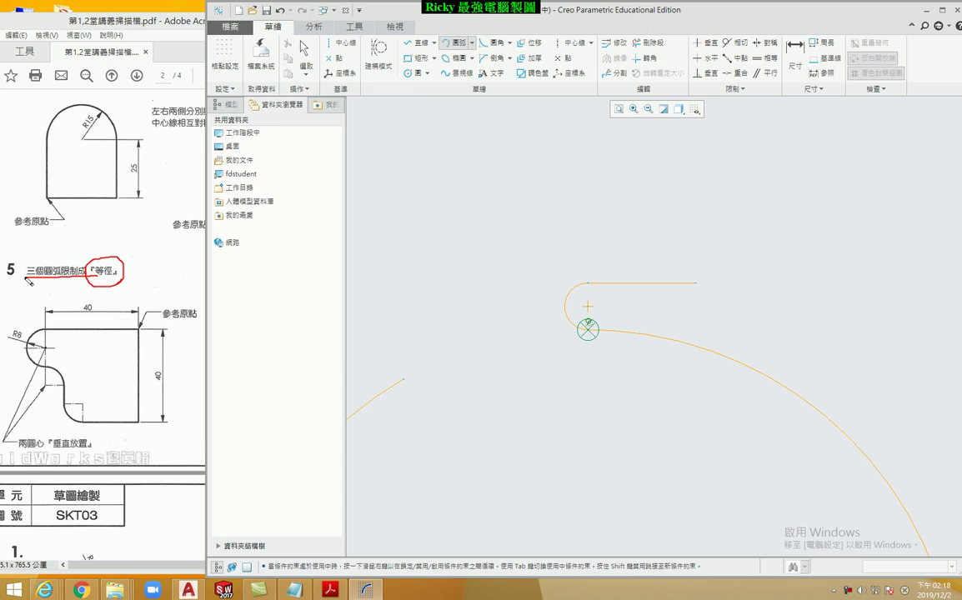
pyautogui.press('Escape')
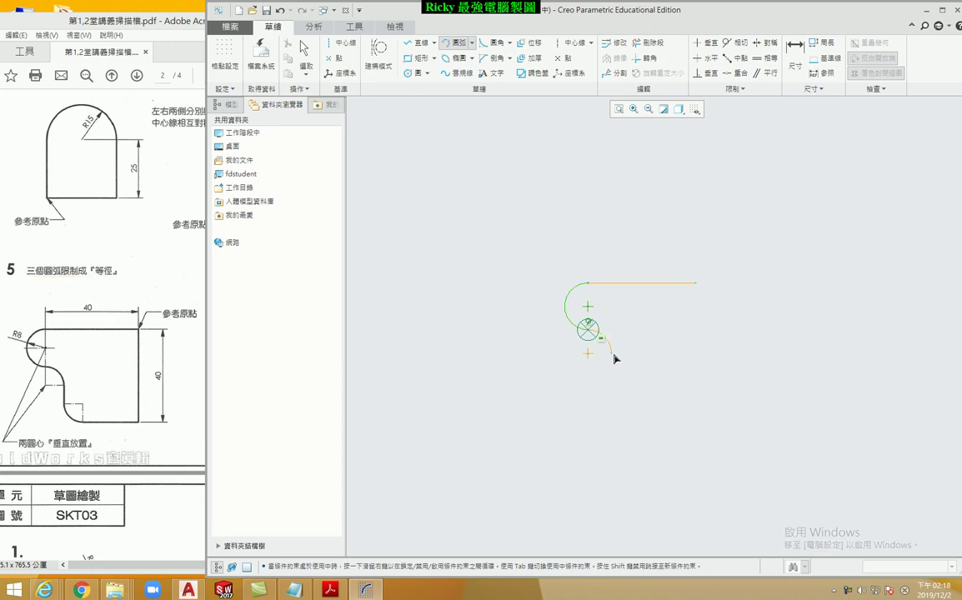
pyautogui.click(614, 357)
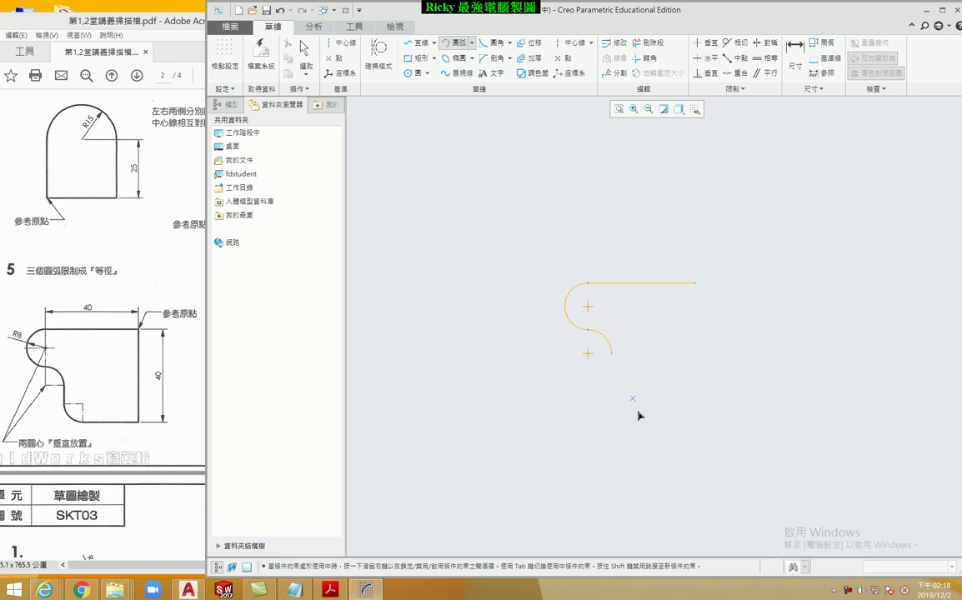
pyautogui.rightClick(639, 328)
pyautogui.click(667, 349)
pyautogui.click(613, 355)
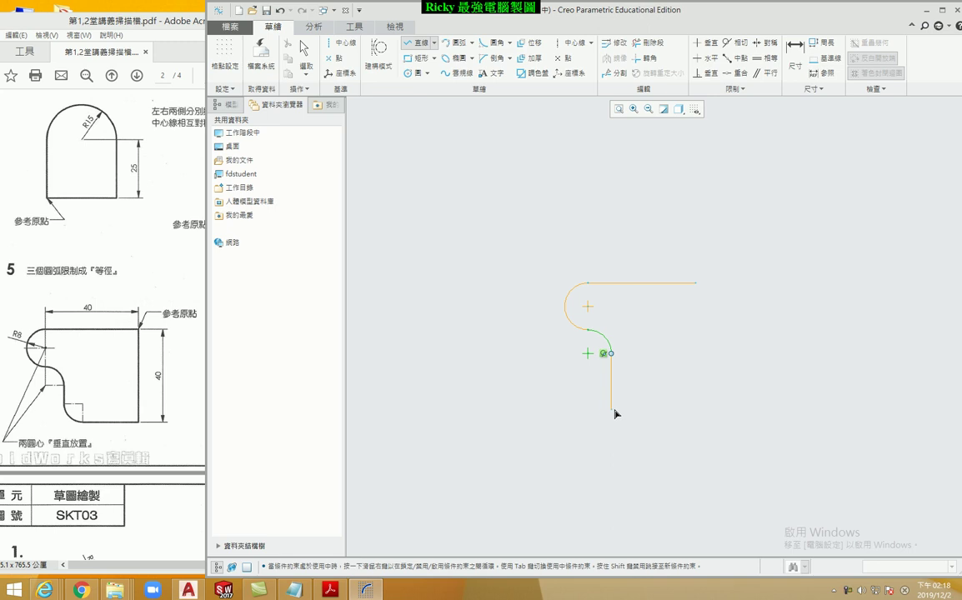
pyautogui.click(613, 411)
# Step: Draw the bottom-left rounded arc and bottom line, then close the outline up the right side
pyautogui.rightClick(667, 400)
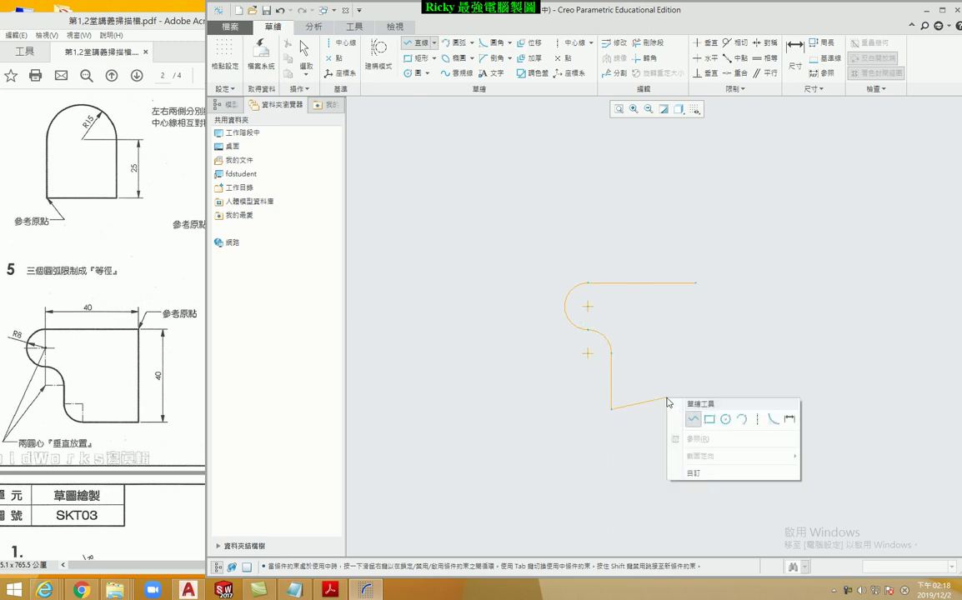
pyautogui.click(741, 420)
pyautogui.click(612, 411)
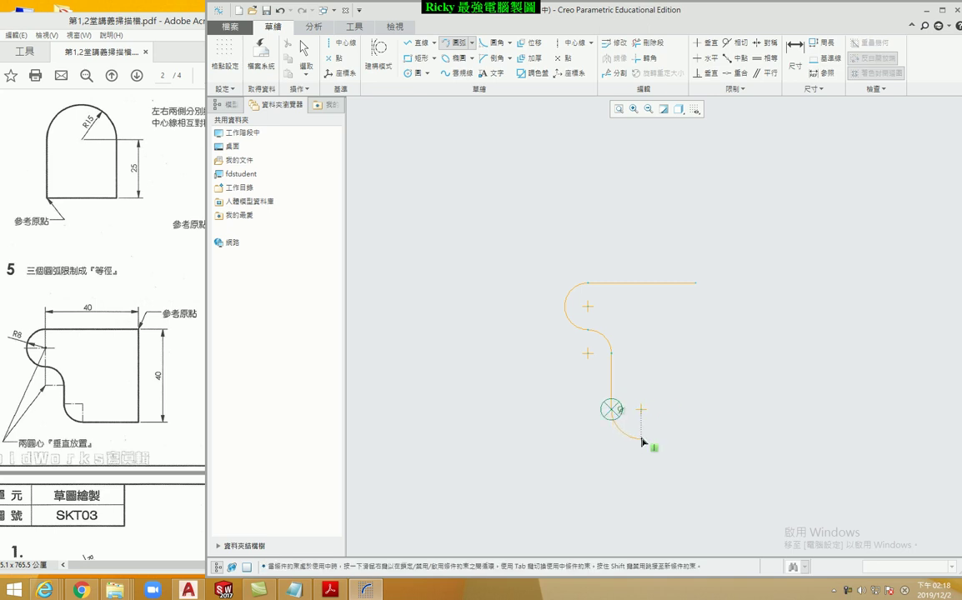
pyautogui.click(641, 440)
pyautogui.rightClick(665, 454)
pyautogui.click(692, 474)
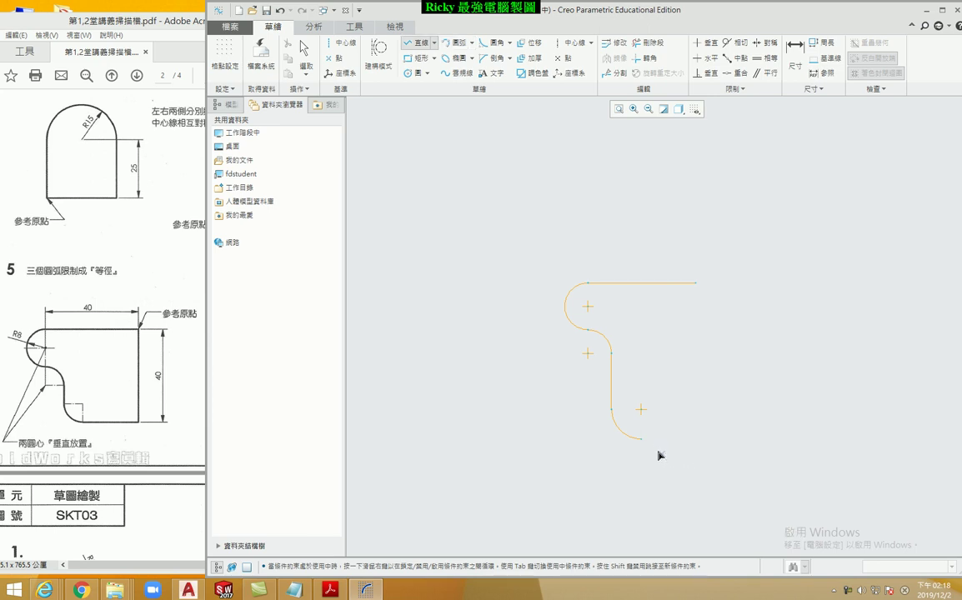
pyautogui.click(641, 439)
pyautogui.click(696, 439)
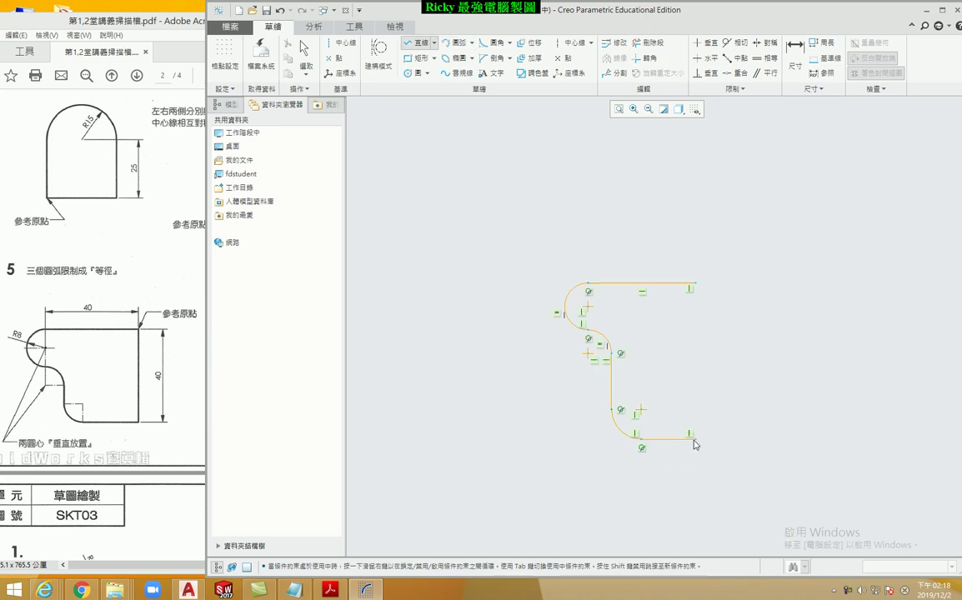
pyautogui.click(704, 286)
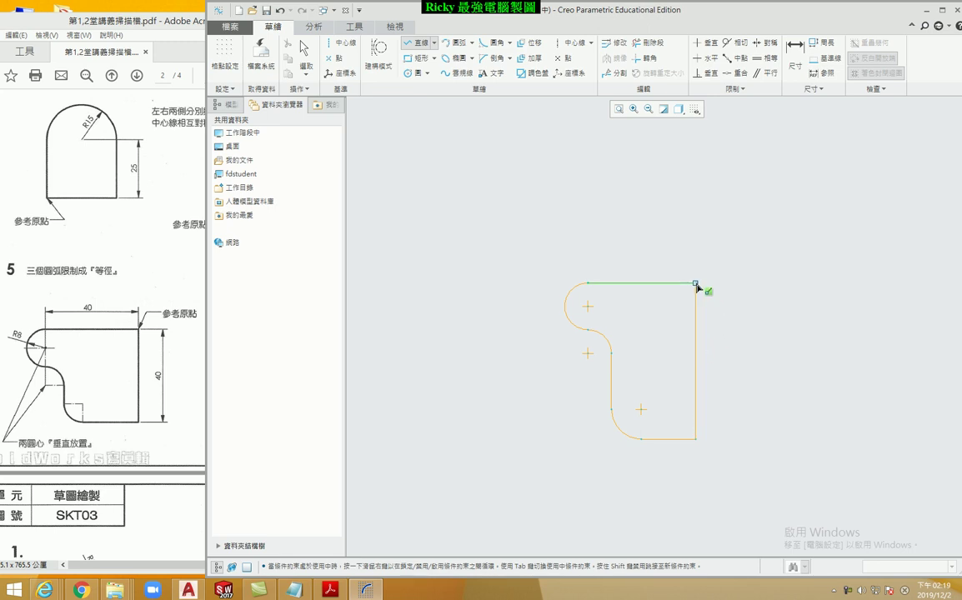
# Step: Finish drawing and make the concave arc and lower arc equal in radius
pyautogui.middleClick(757, 333)
pyautogui.middleClick(757, 332)
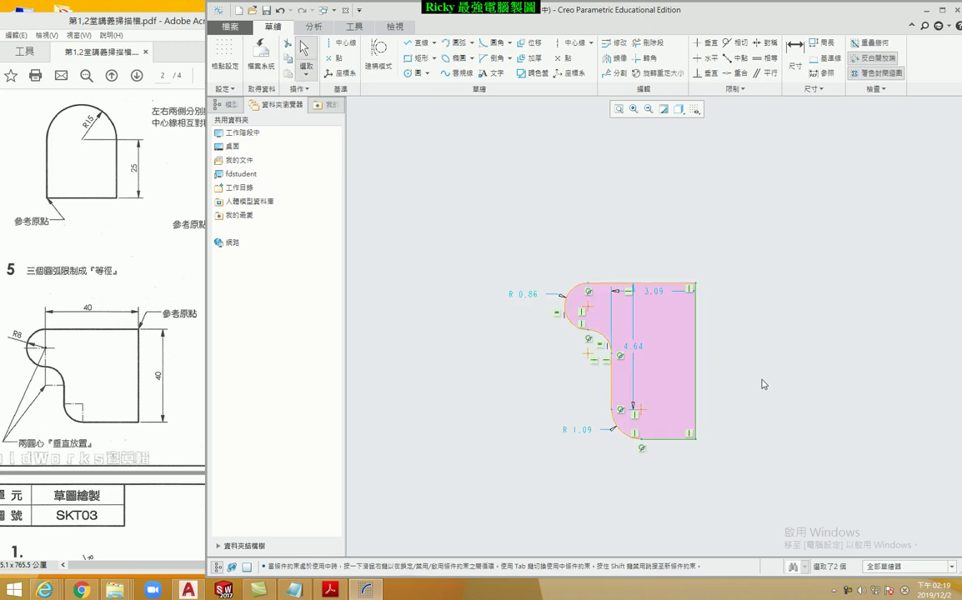
pyautogui.scroll(1, 716, 369)
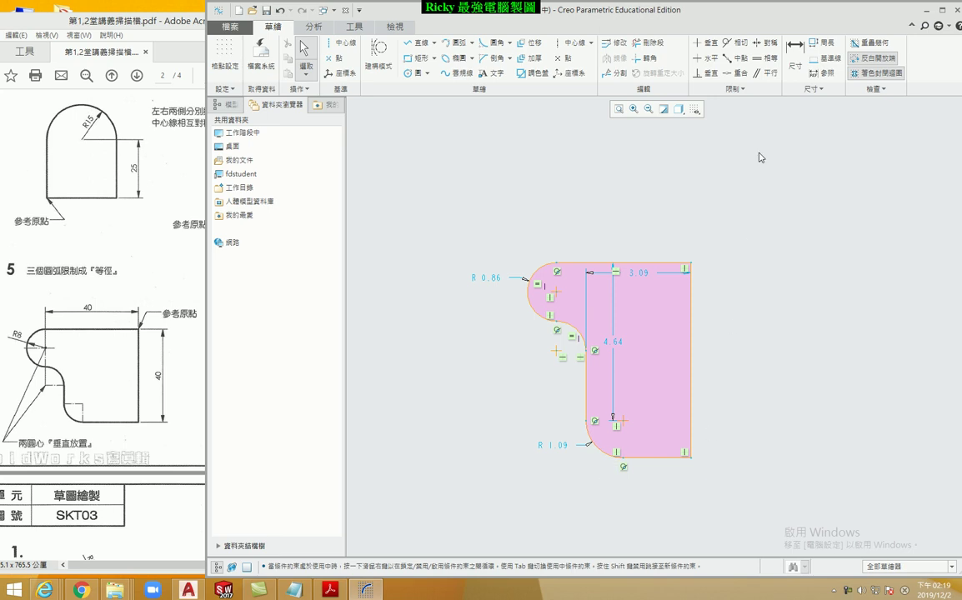
pyautogui.click(765, 59)
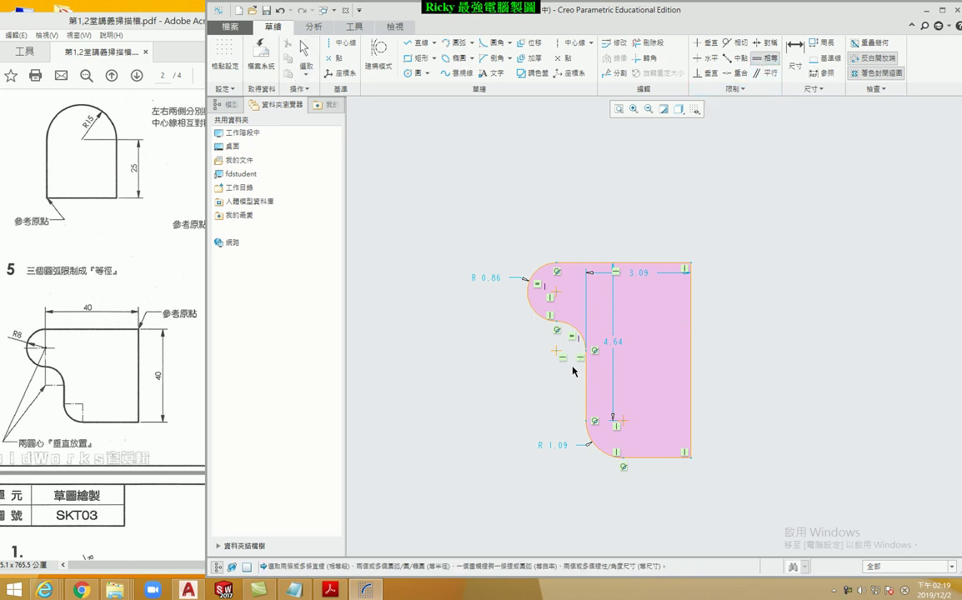
pyautogui.click(572, 331)
pyautogui.click(600, 451)
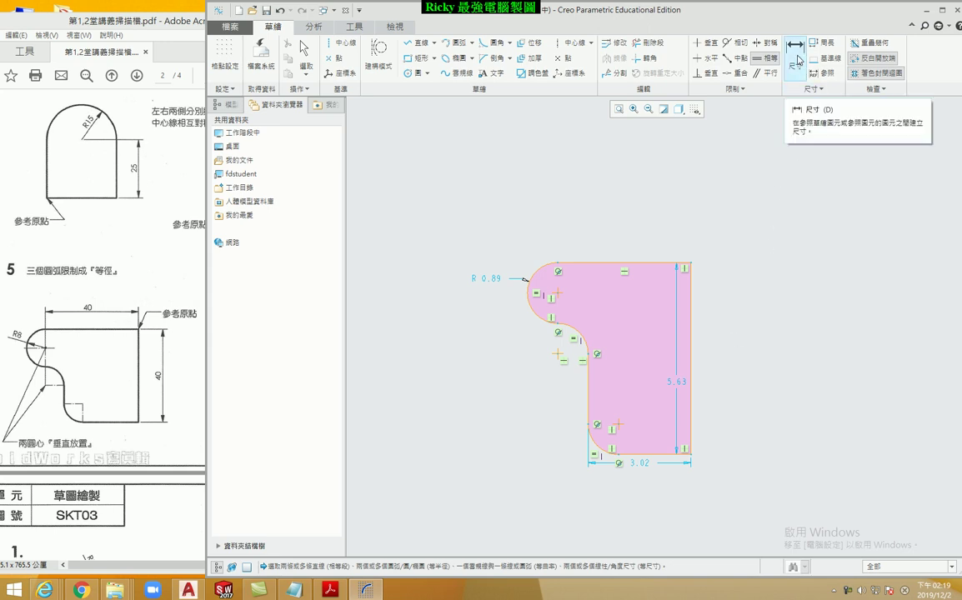
# Step: Add a 3.91 width and 5.63 height dimension, then box-select the whole sketch
pyautogui.click(798, 60)
pyautogui.click(558, 296)
pyautogui.middleClick(632, 224)
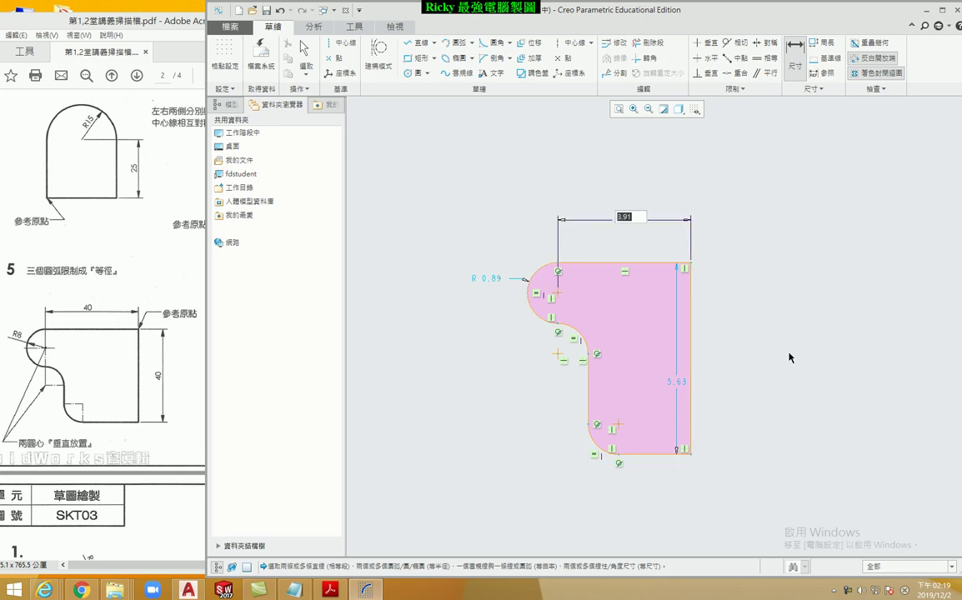
pyautogui.click(691, 359)
pyautogui.middleClick(765, 305)
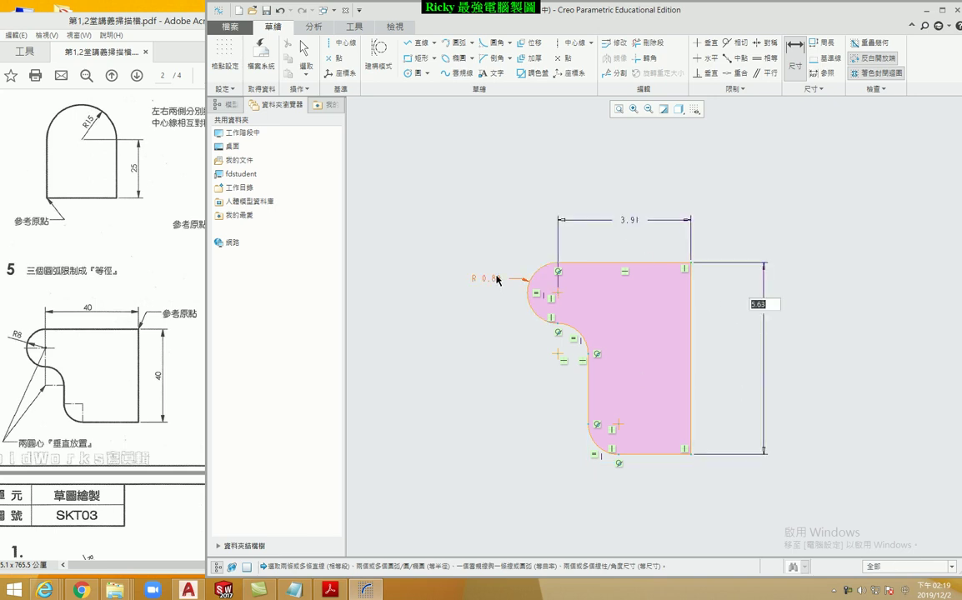
pyautogui.scroll(-1, 666, 402)
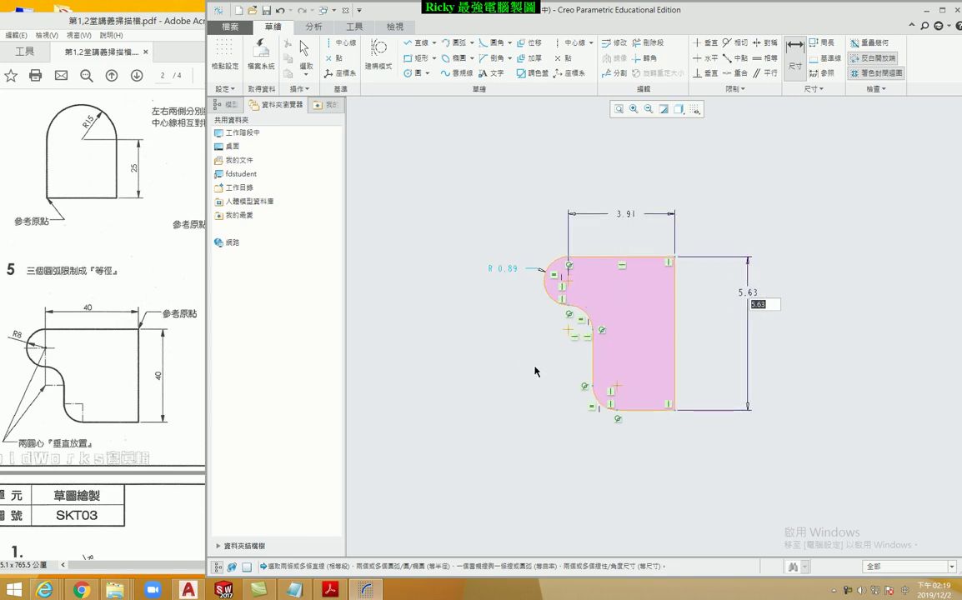
pyautogui.click(715, 307)
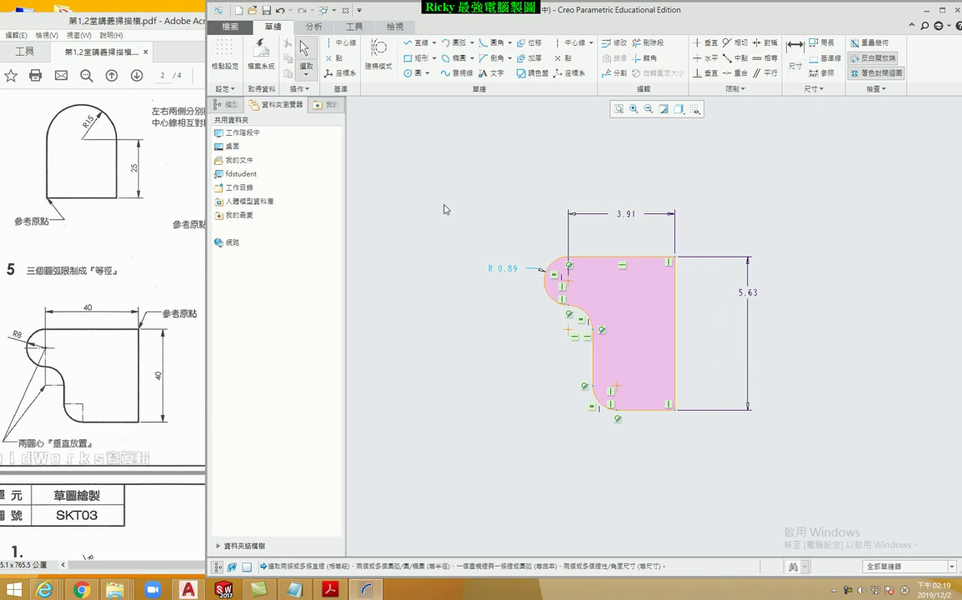
pyautogui.moveTo(443, 159); pyautogui.dragTo(813, 482)
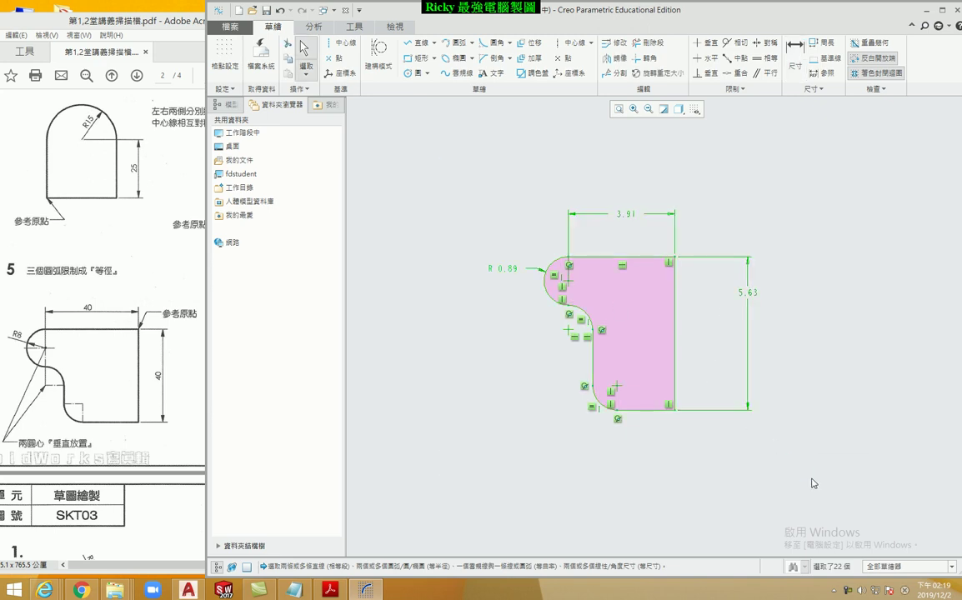
# Step: Modify the dimensions with Regenerate off: width 40, height 40, arc radius 8
pyautogui.rightClick(710, 336)
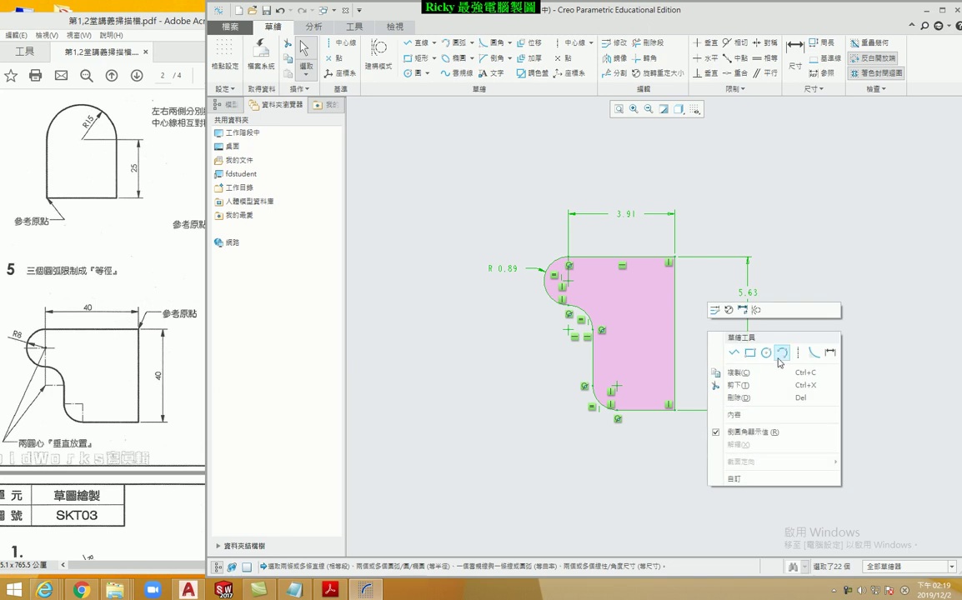
pyautogui.click(714, 312)
pyautogui.click(310, 270)
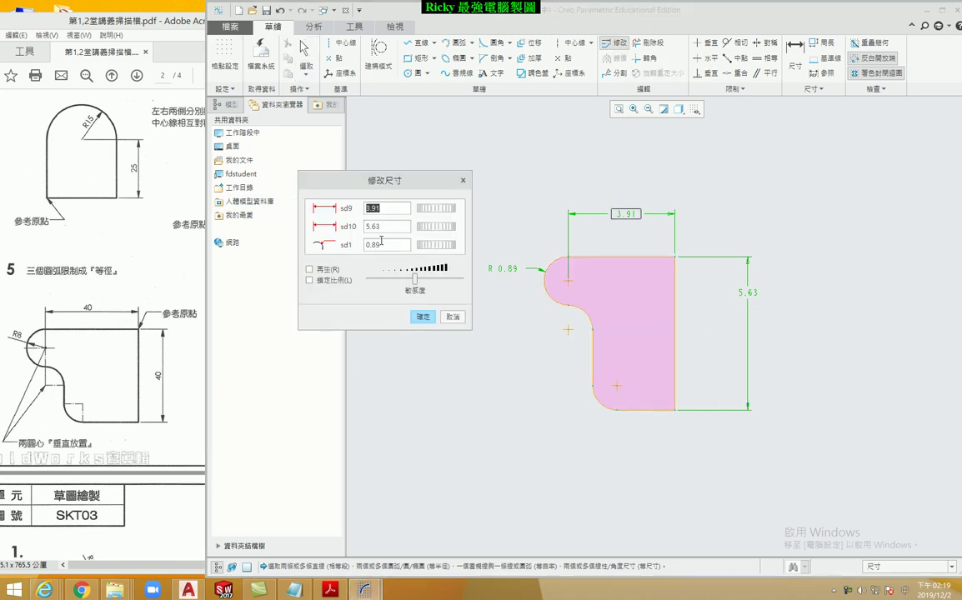
pyautogui.write('40')
pyautogui.press('Tab')
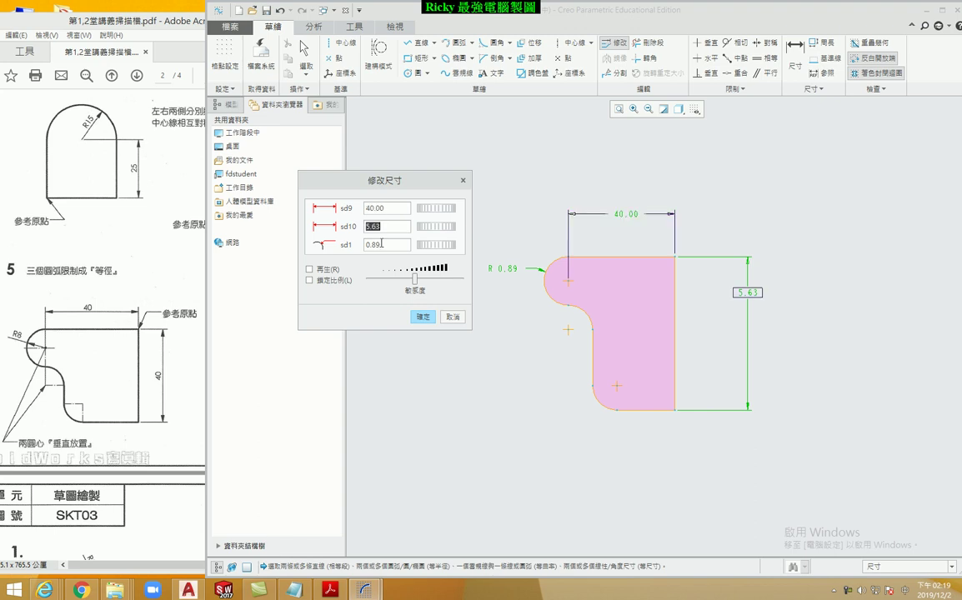
pyautogui.write('40')
pyautogui.press('Tab')
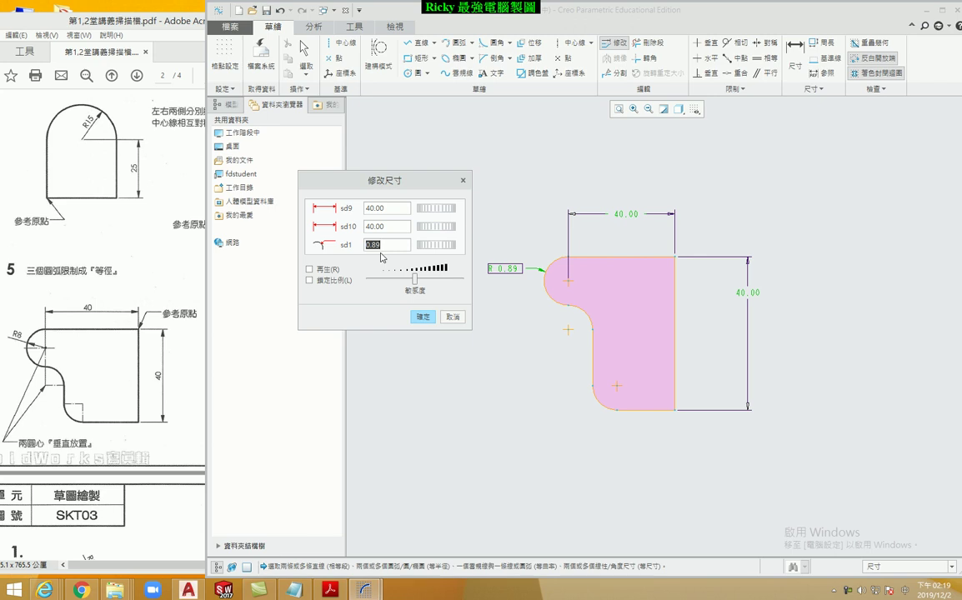
pyautogui.write('8')
pyautogui.press('Tab')
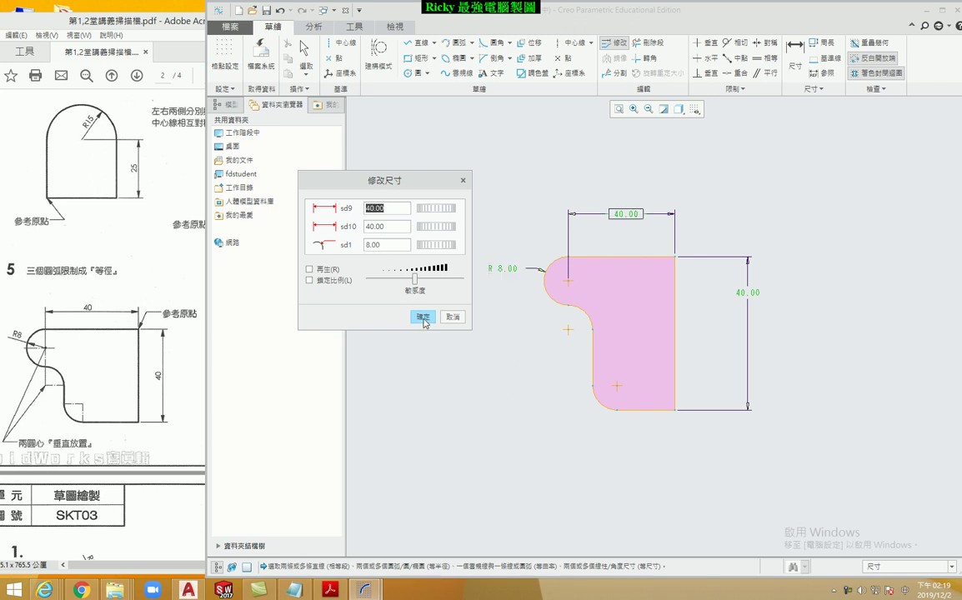
pyautogui.click(423, 317)
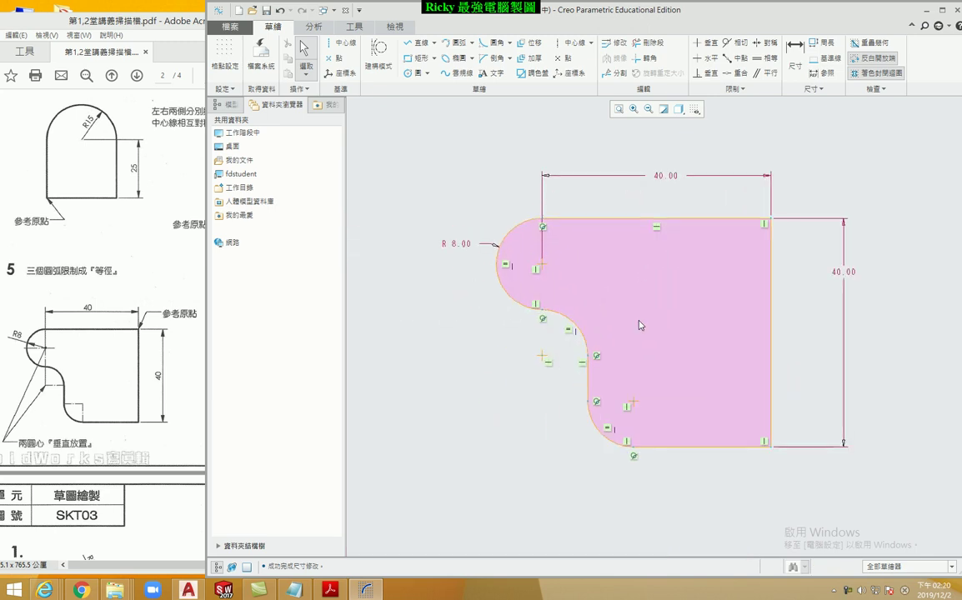
# Step: Save the sketch as 1202-10.SEC and scroll the reference PDF to exercise 6
pyautogui.click(266, 11)
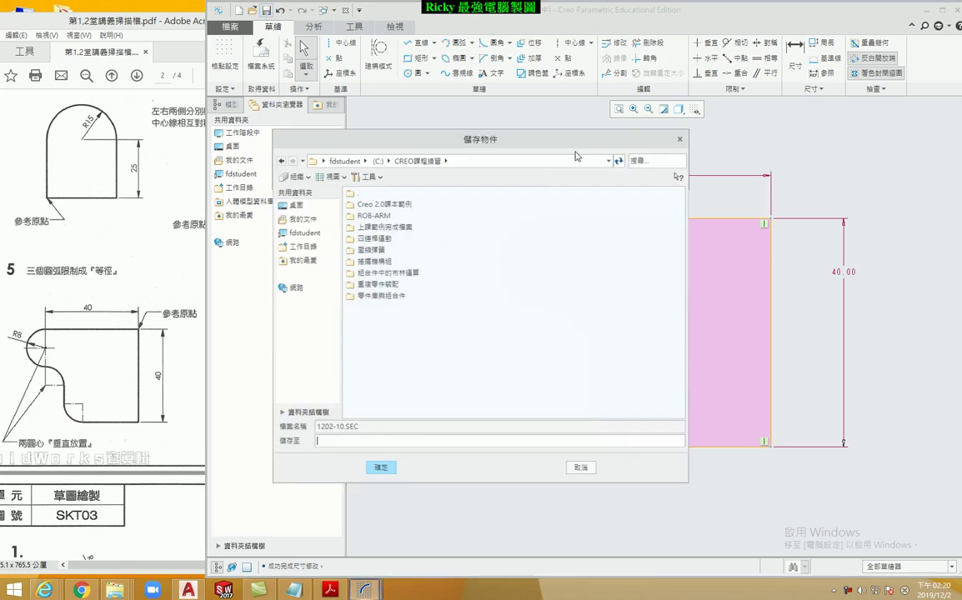
pyautogui.click(381, 468)
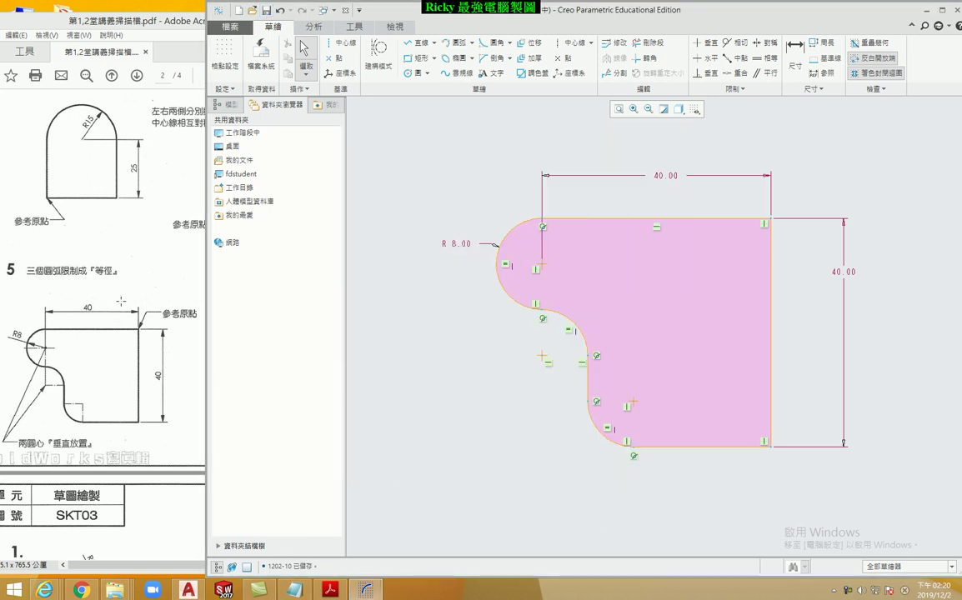
pyautogui.click(121, 301)
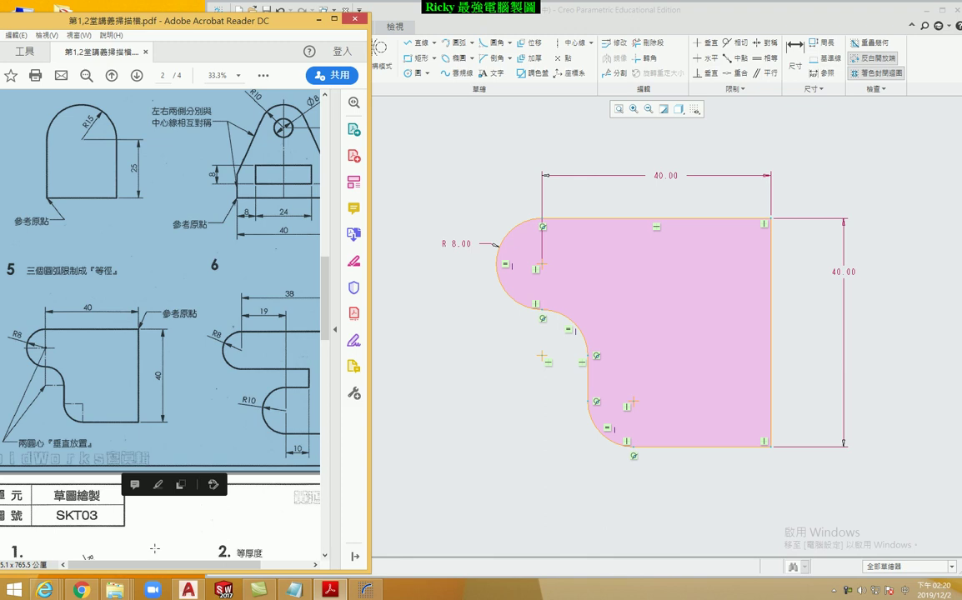
pyautogui.moveTo(154, 566); pyautogui.dragTo(204, 568)
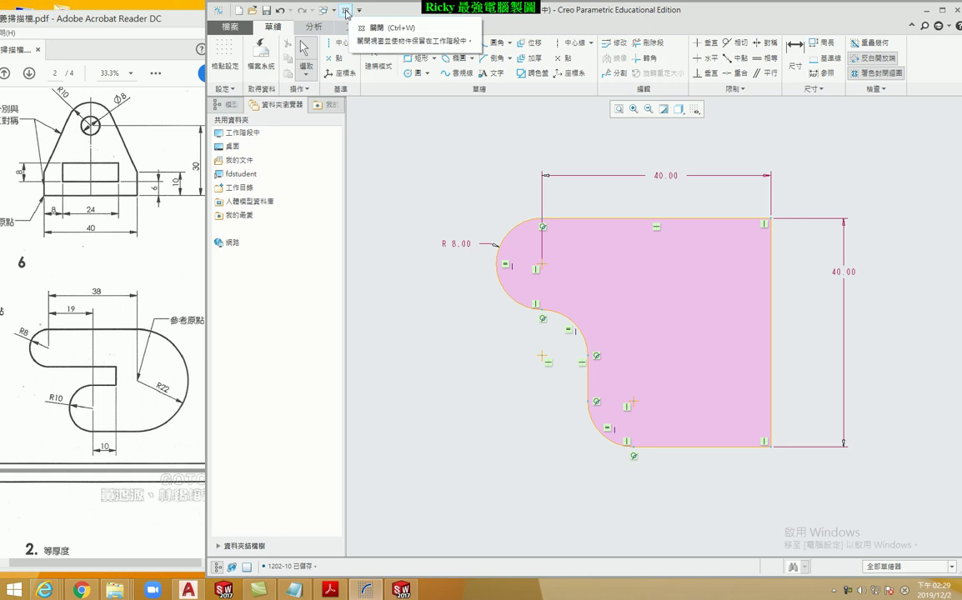
# Step: Close the 1202-10 sketch and create a new sketch file after a name-in-use error
pyautogui.click(346, 12)
pyautogui.click(220, 52)
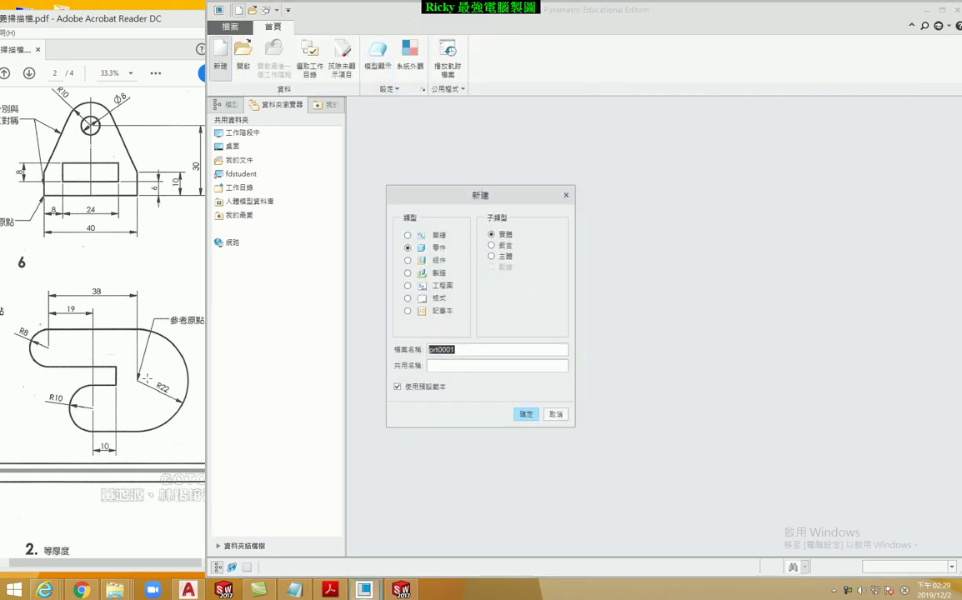
pyautogui.click(437, 238)
pyautogui.write('1202-10')
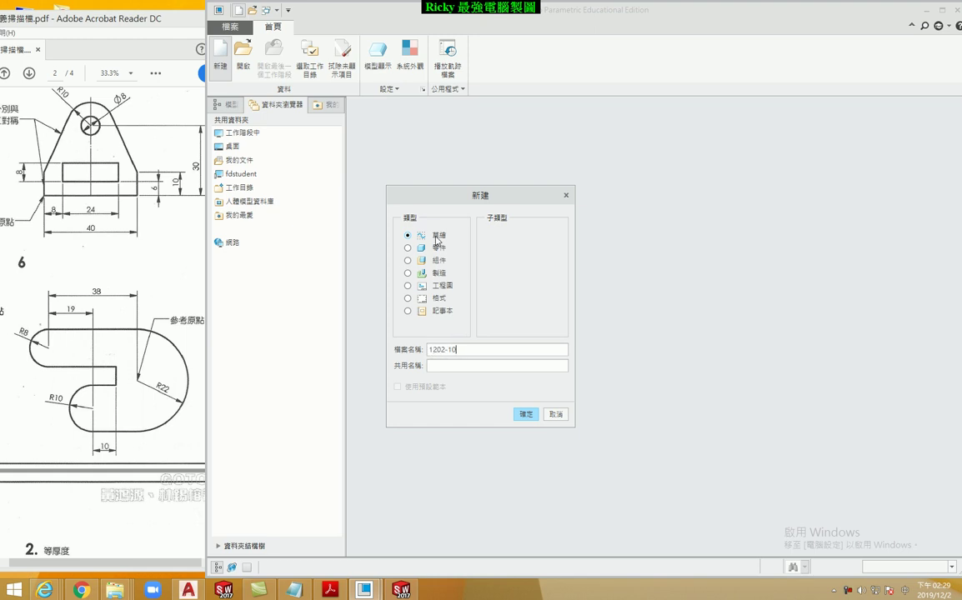
pyautogui.press('Return')
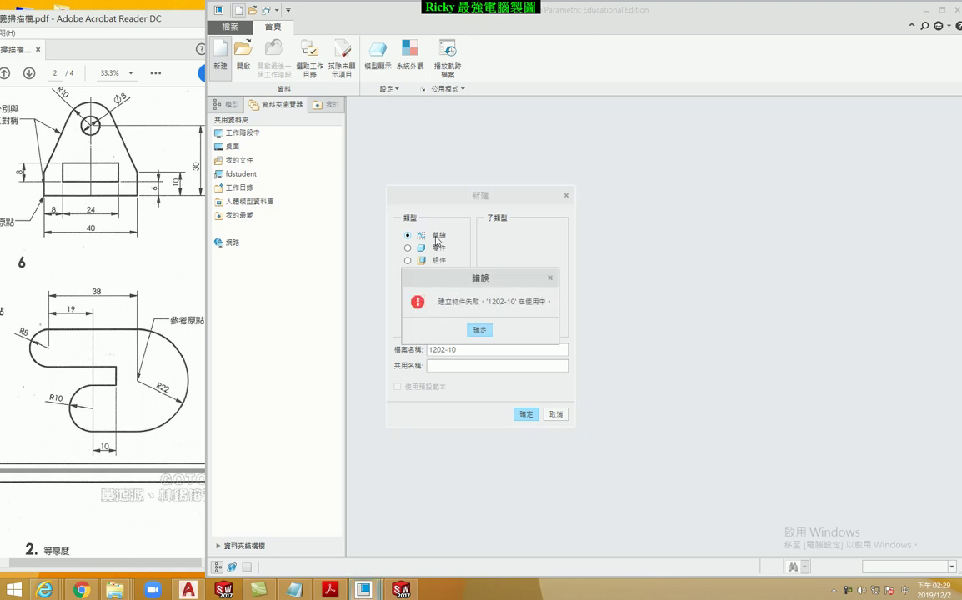
pyautogui.click(481, 329)
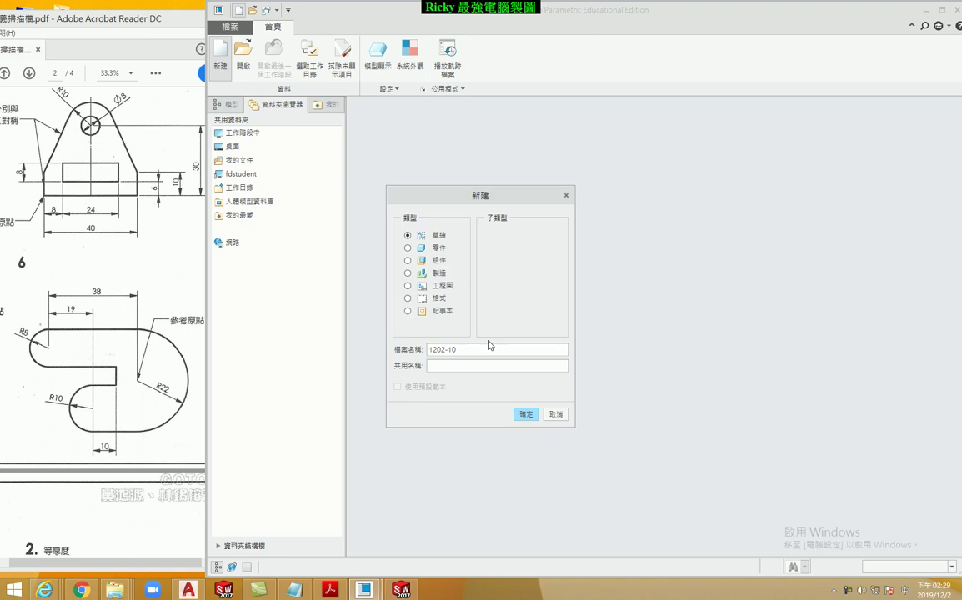
pyautogui.write('1')
pyautogui.press('Return')
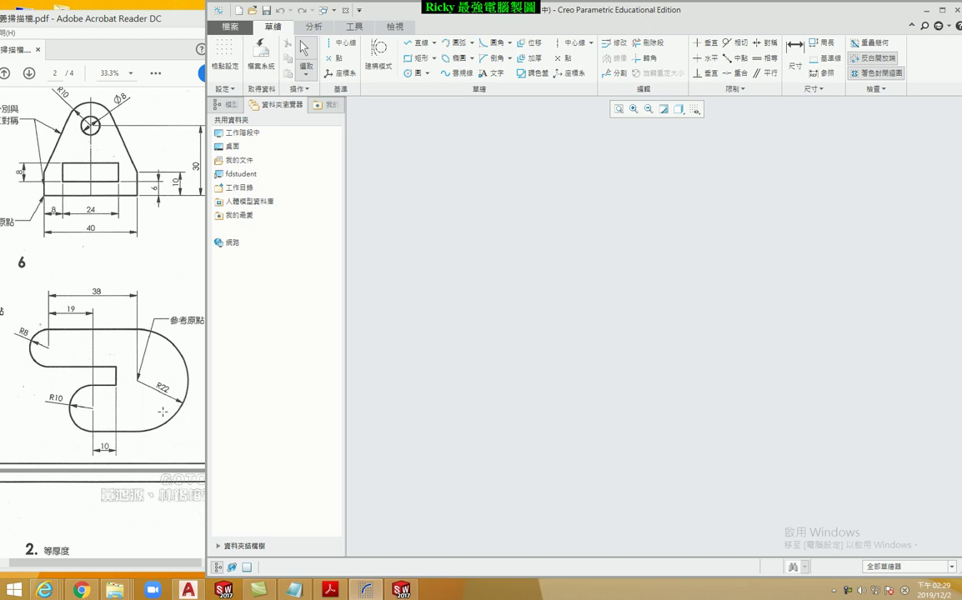
# Step: Select the Center and Ends arc method from the Arc dropdown
pyautogui.click(472, 43)
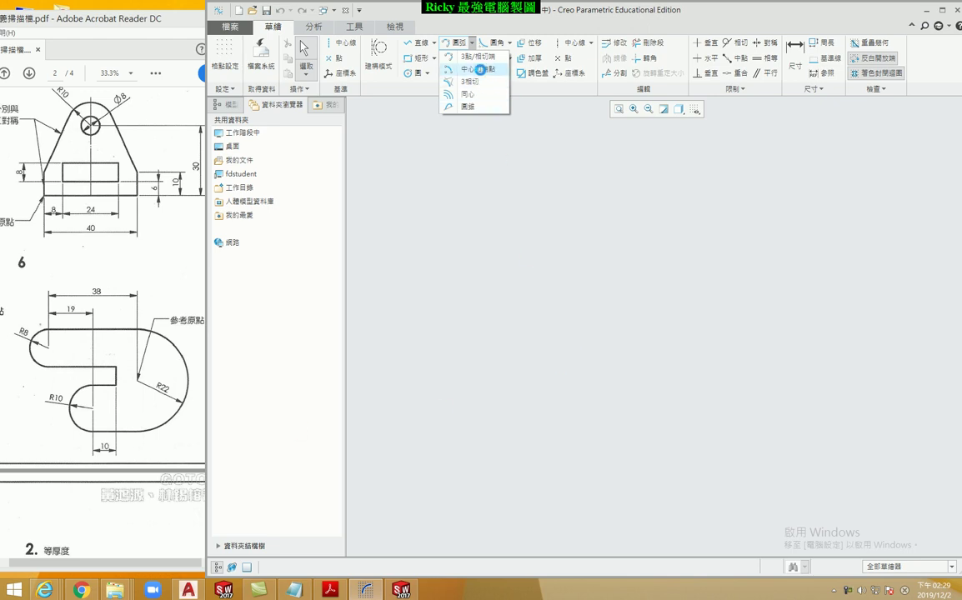
pyautogui.click(479, 69)
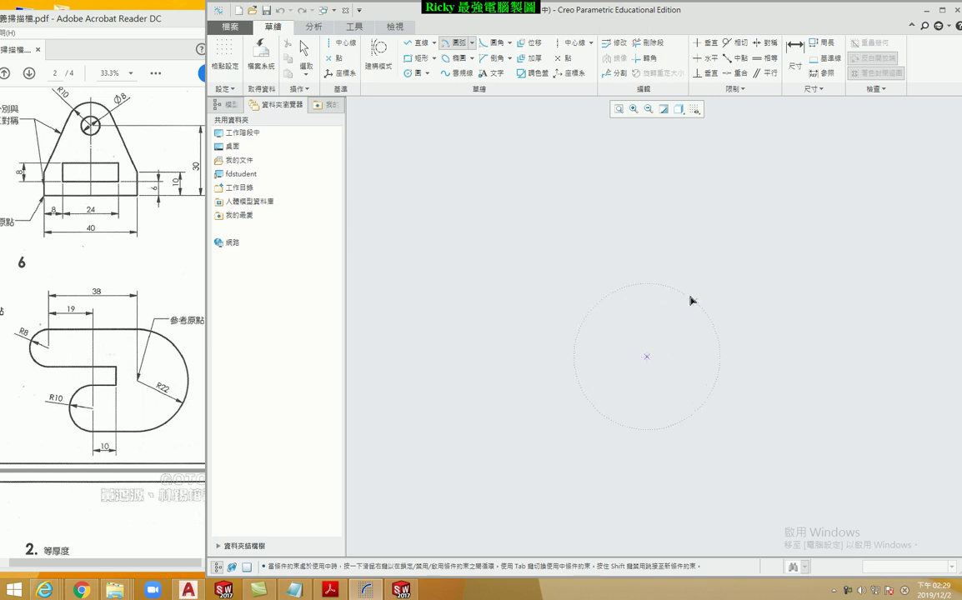
# Step: Draw the large right arc and a top line running left from its top end
pyautogui.click(648, 285)
pyautogui.click(657, 458)
pyautogui.rightClick(403, 99)
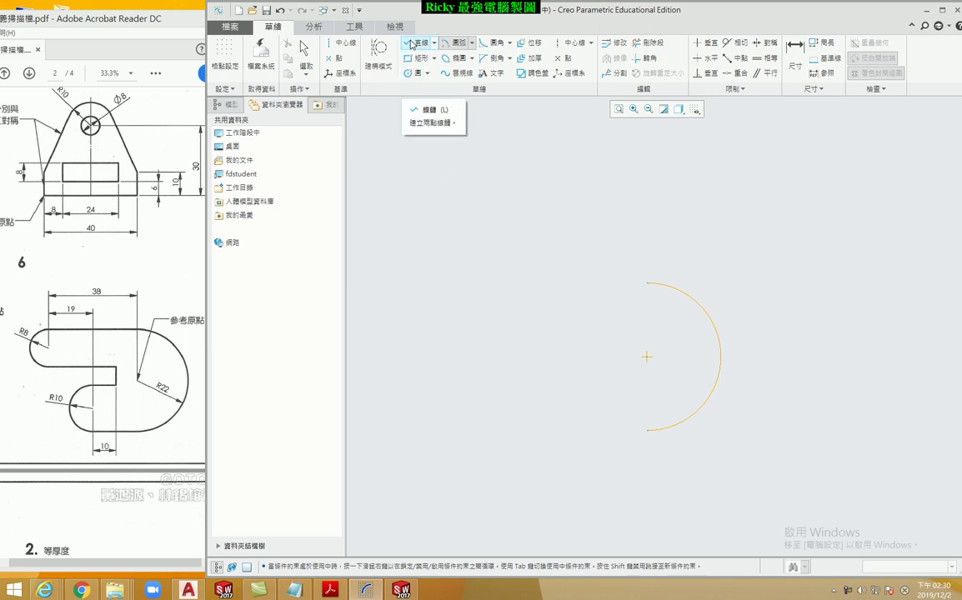
pyautogui.click(425, 108)
pyautogui.click(648, 284)
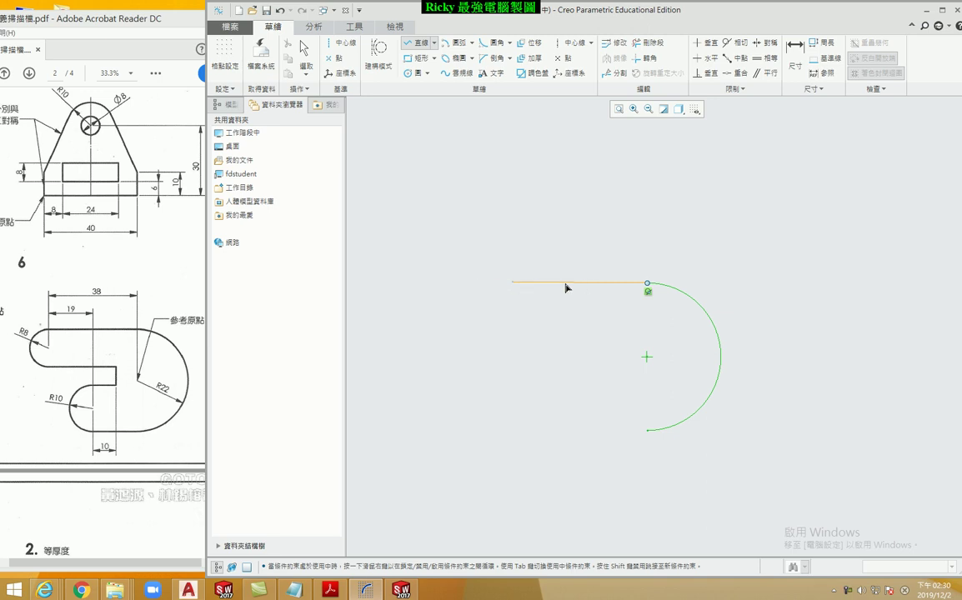
pyautogui.click(497, 284)
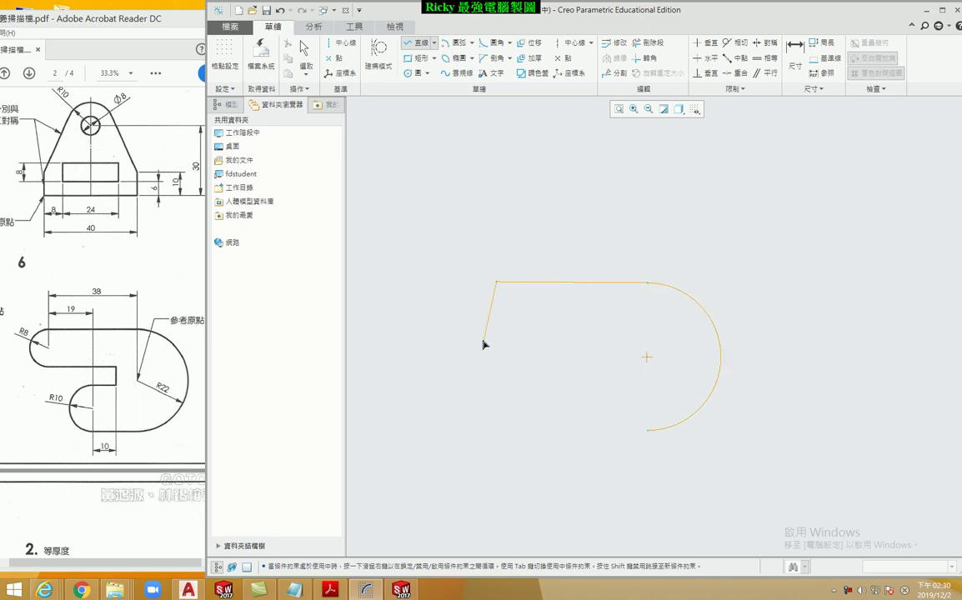
# Step: Add the small left arc followed by horizontal, vertical and short horizontal lines
pyautogui.rightClick(464, 246)
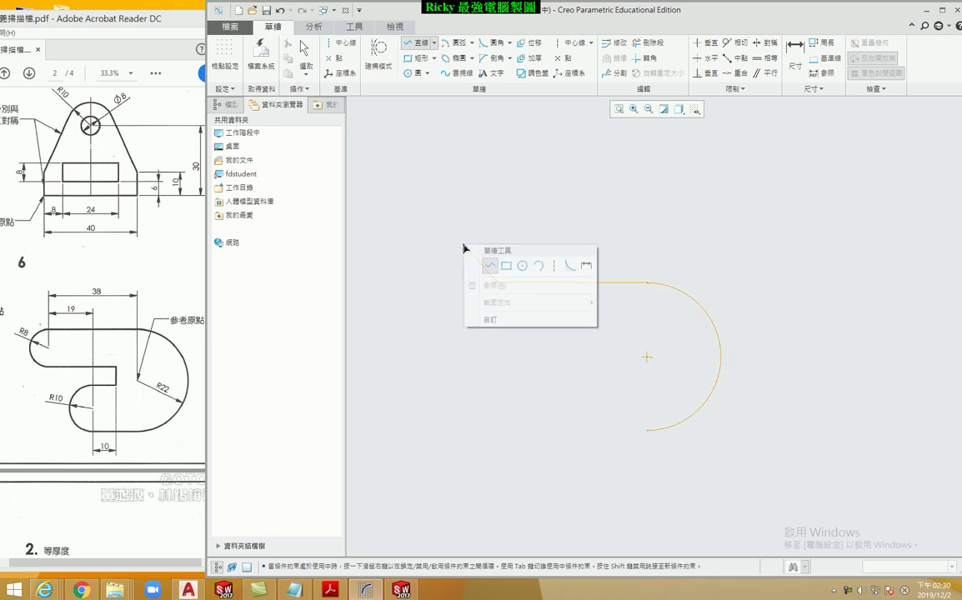
pyautogui.click(539, 265)
pyautogui.click(481, 297)
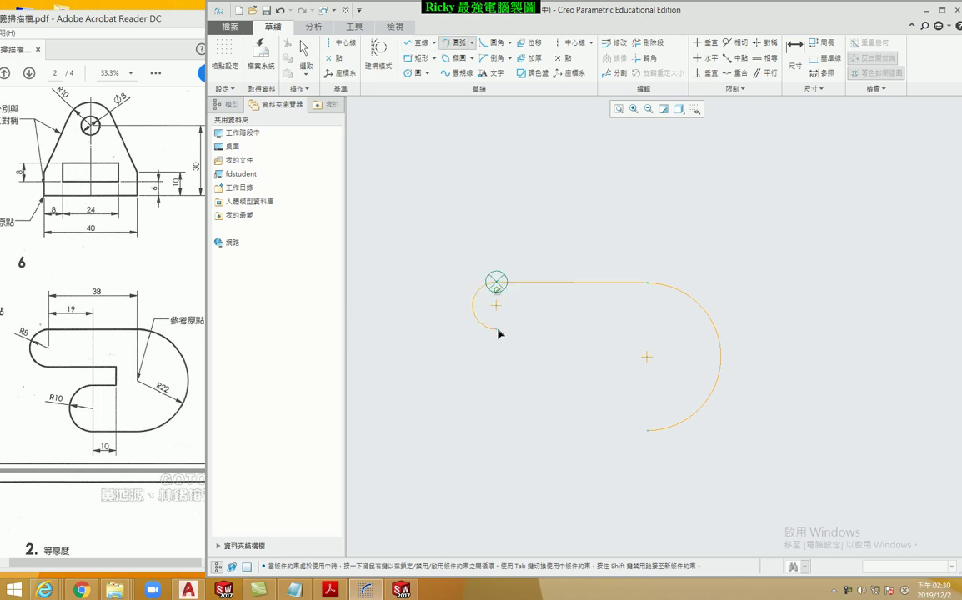
pyautogui.click(498, 329)
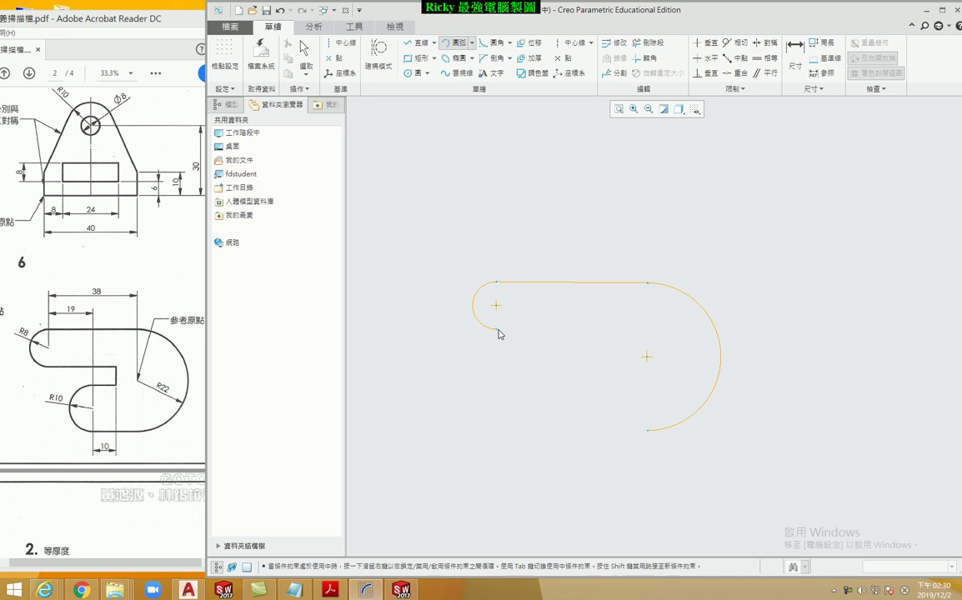
pyautogui.rightClick(549, 309)
pyautogui.click(572, 326)
pyautogui.click(497, 330)
pyautogui.click(591, 329)
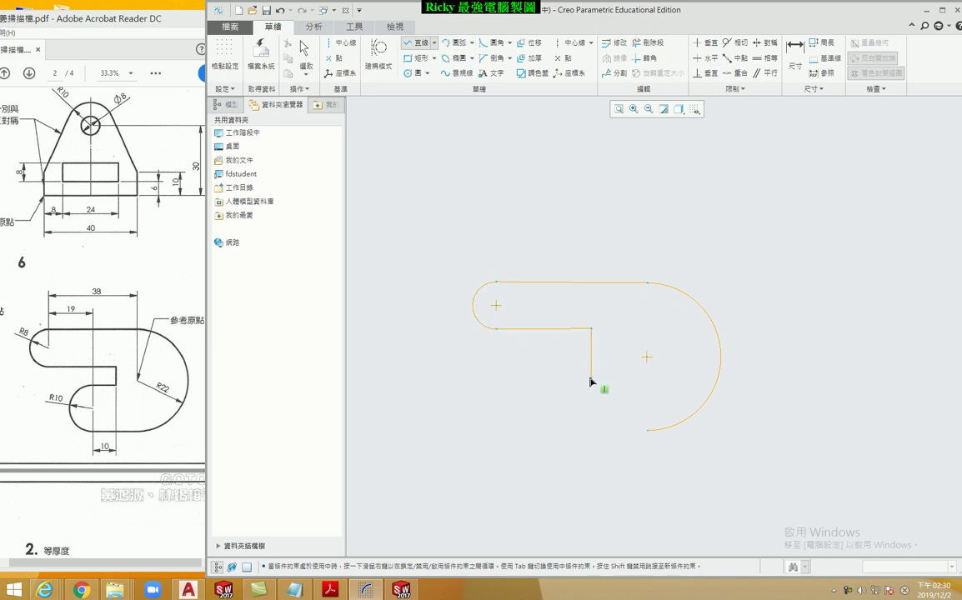
pyautogui.click(591, 376)
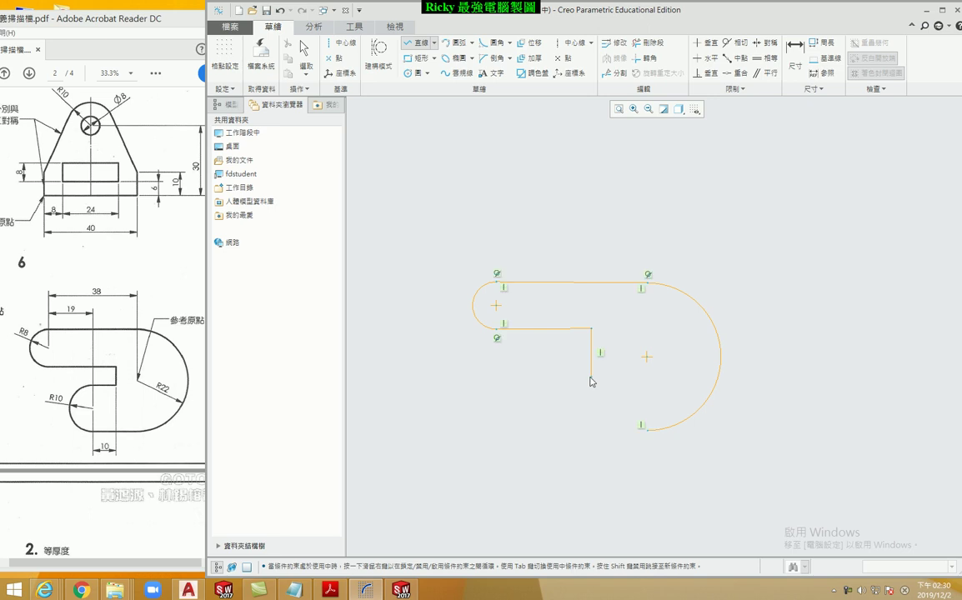
pyautogui.click(536, 378)
# Step: Draw the lower semicircular arc and the bottom line closing the outline at the large arc
pyautogui.rightClick(528, 417)
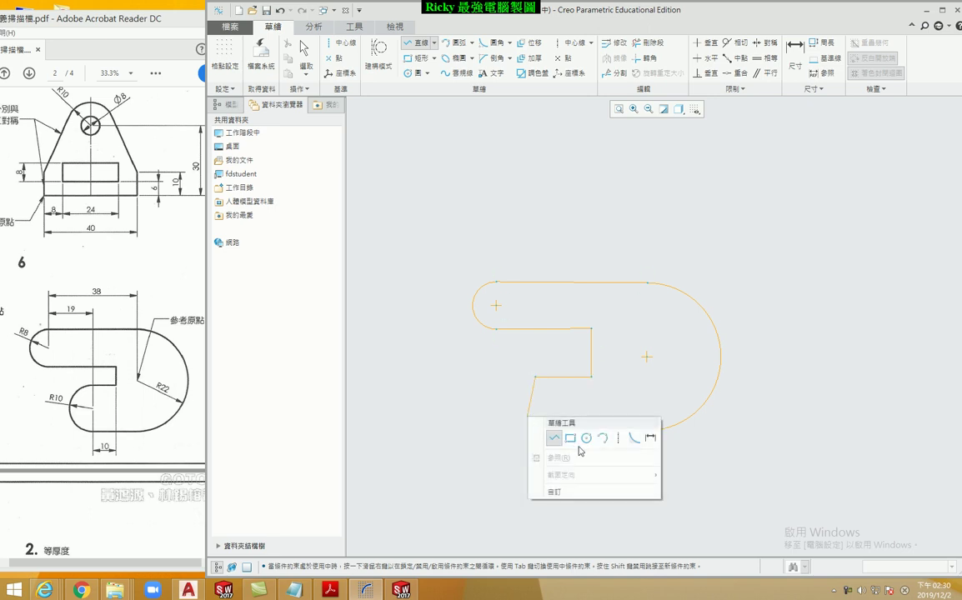
pyautogui.click(603, 439)
pyautogui.click(536, 378)
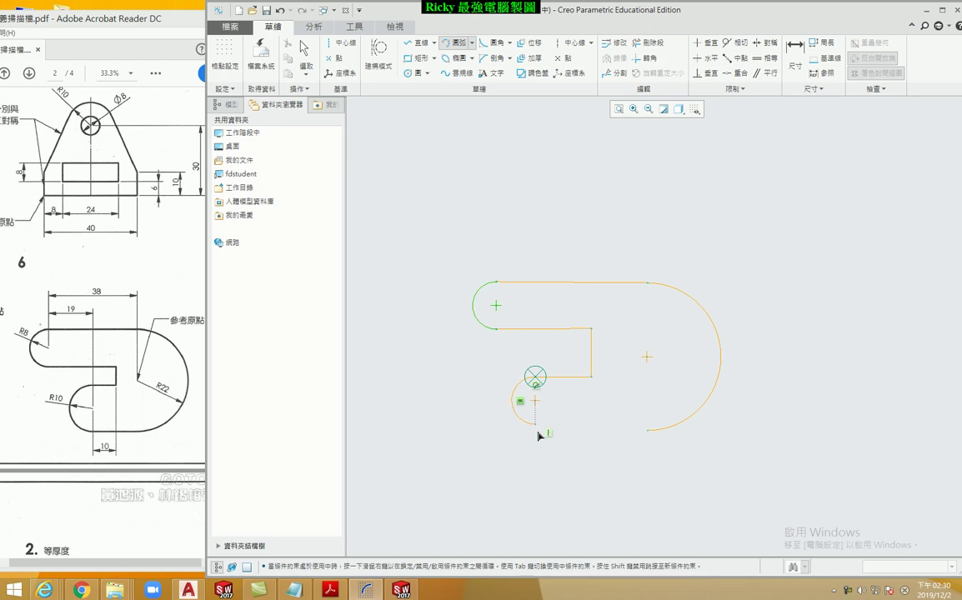
pyautogui.click(539, 434)
pyautogui.rightClick(586, 404)
pyautogui.click(612, 427)
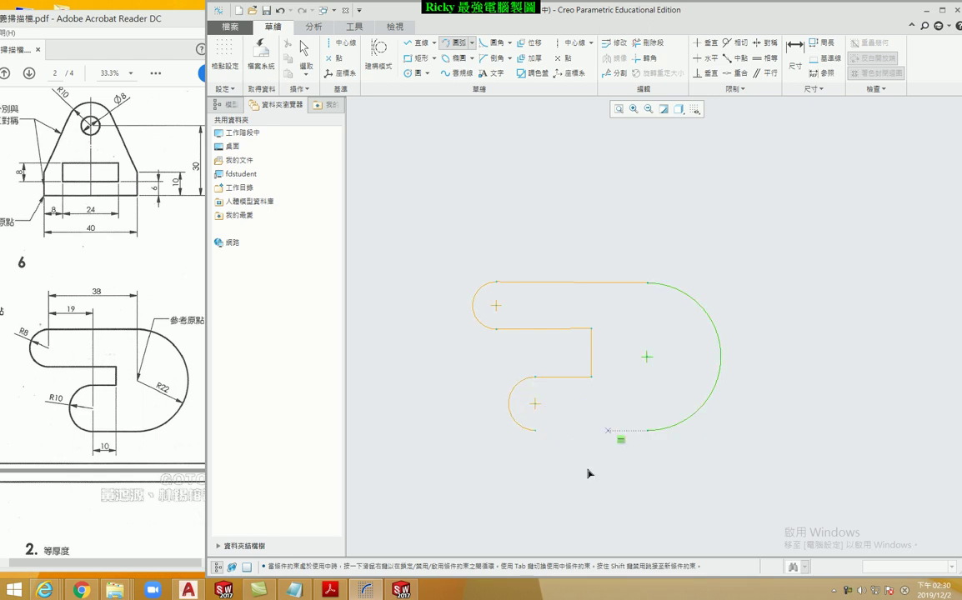
pyautogui.click(535, 430)
pyautogui.click(647, 431)
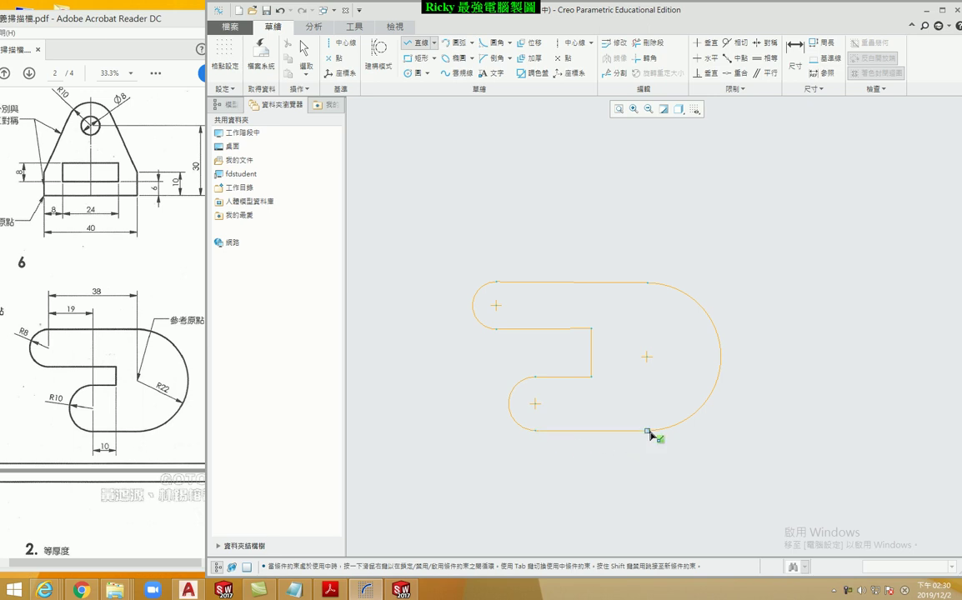
pyautogui.middleClick(737, 451)
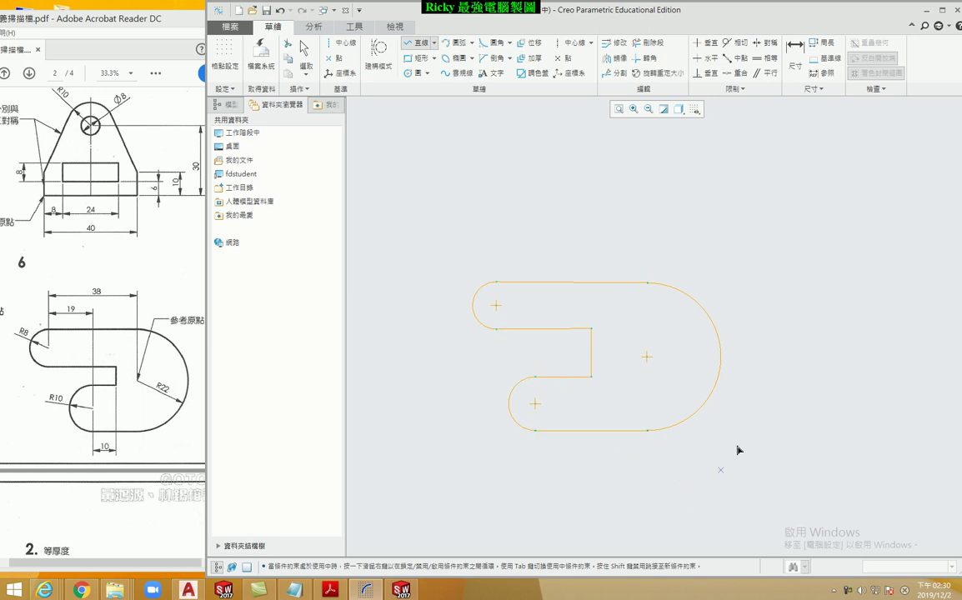
pyautogui.middleClick(759, 343)
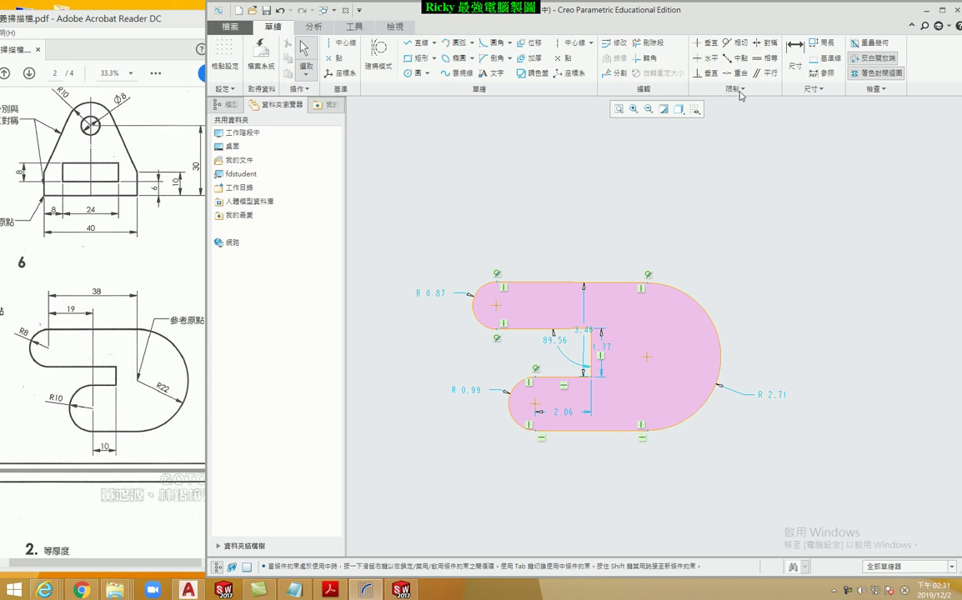
# Step: Make the bottom line tangent to the large arc, undoing a conflicting horizontal top edge
pyautogui.click(736, 47)
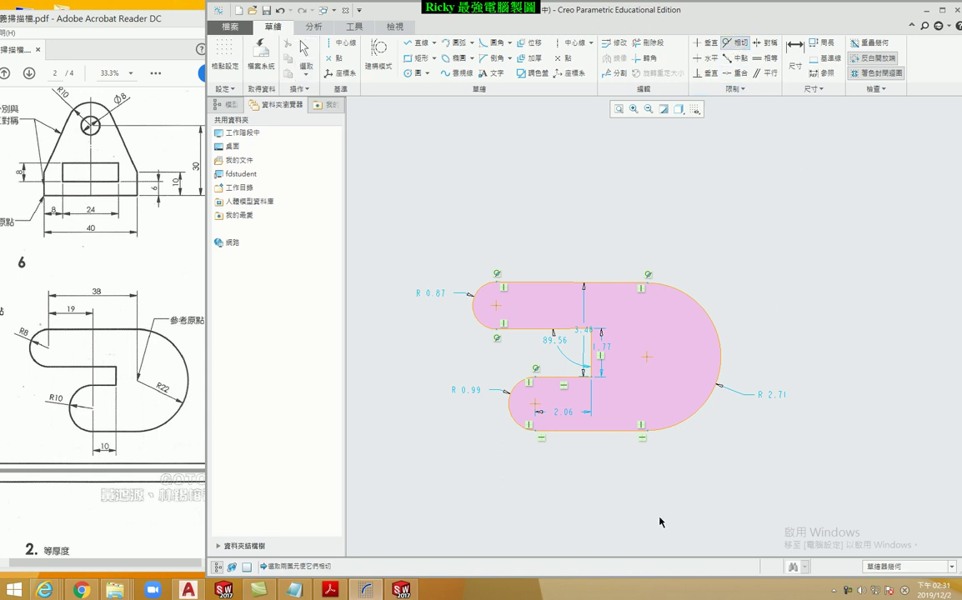
pyautogui.click(618, 431)
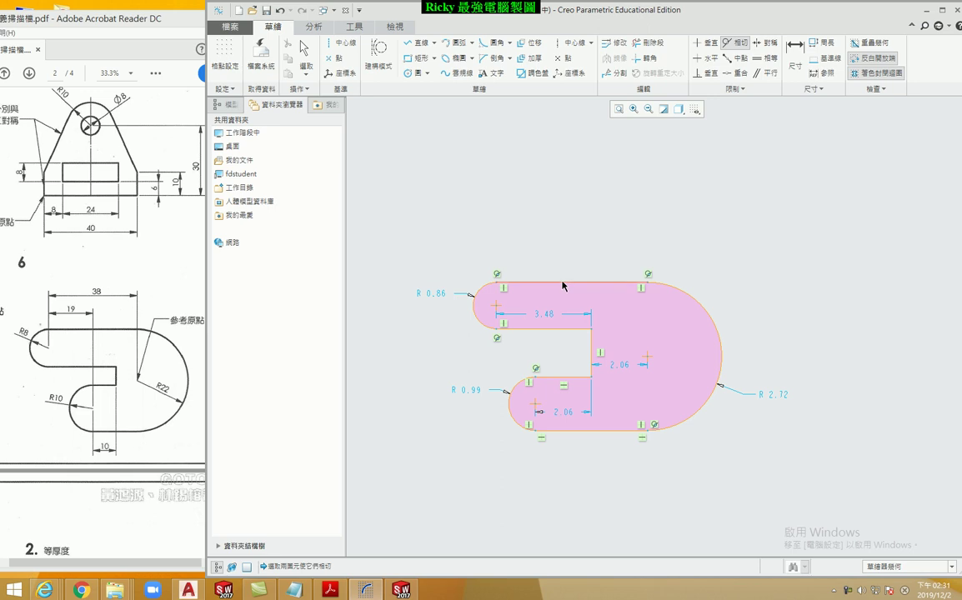
pyautogui.click(704, 61)
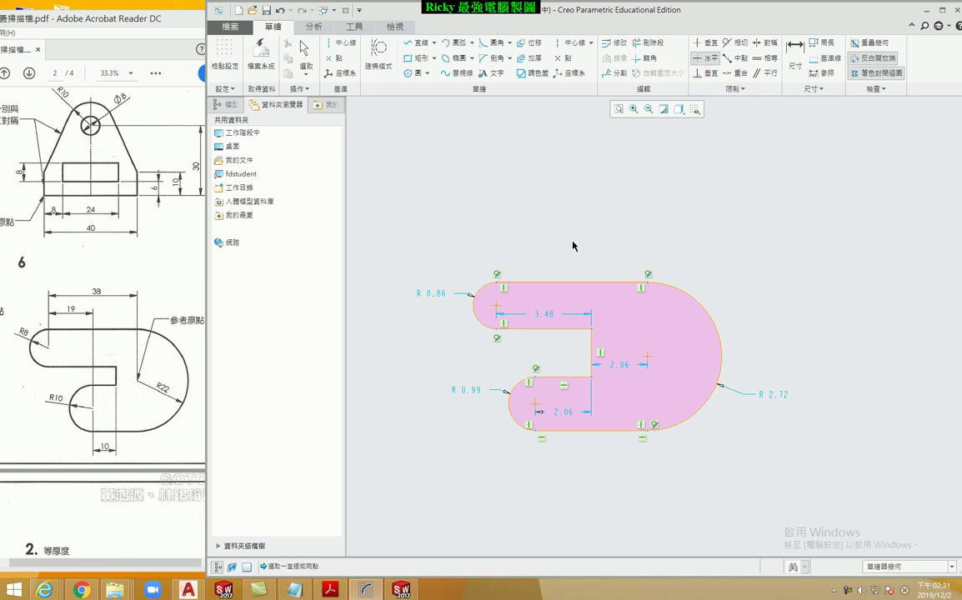
pyautogui.click(574, 286)
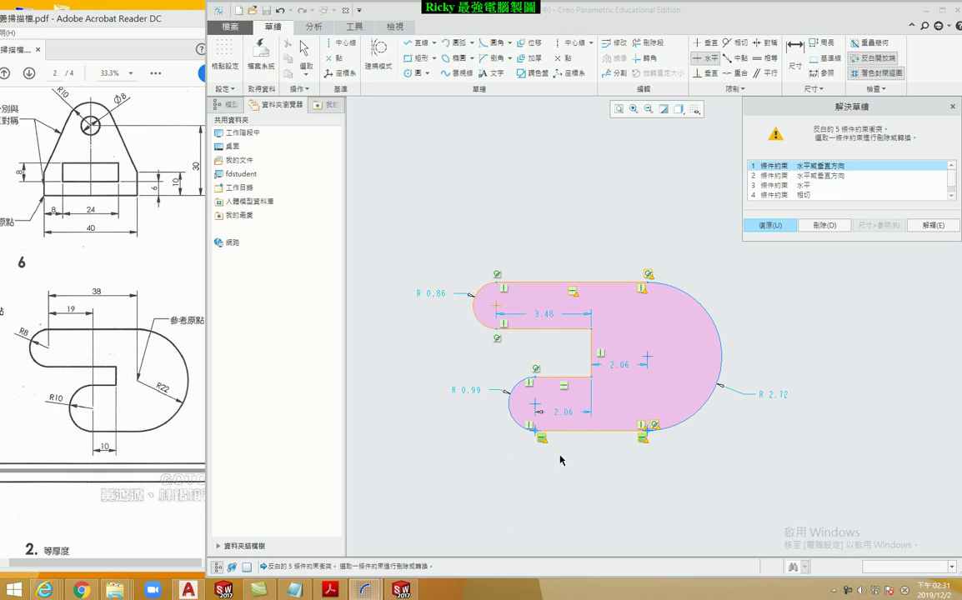
pyautogui.click(775, 223)
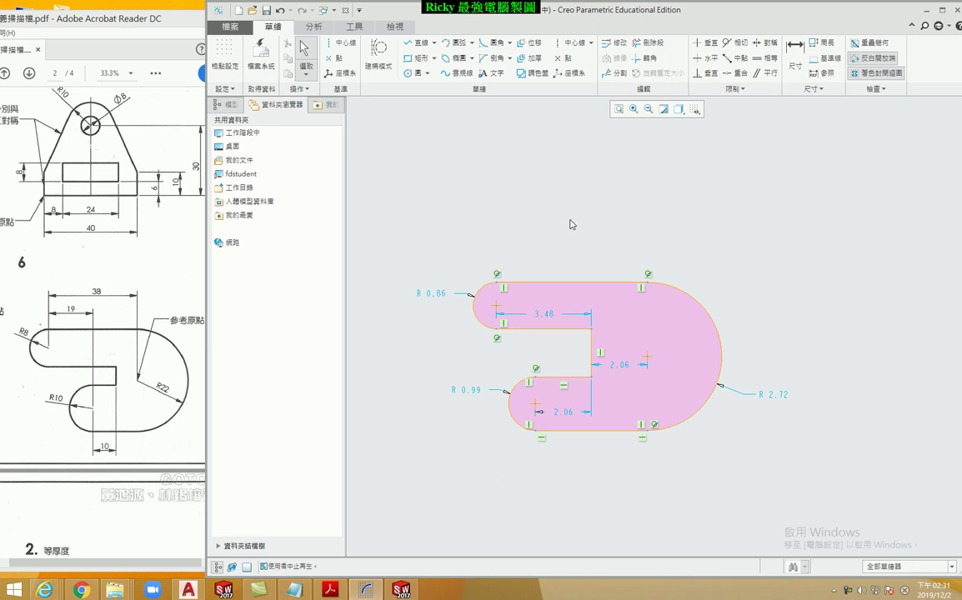
pyautogui.scroll(4, 548, 360)
pyautogui.scroll(1, 544, 350)
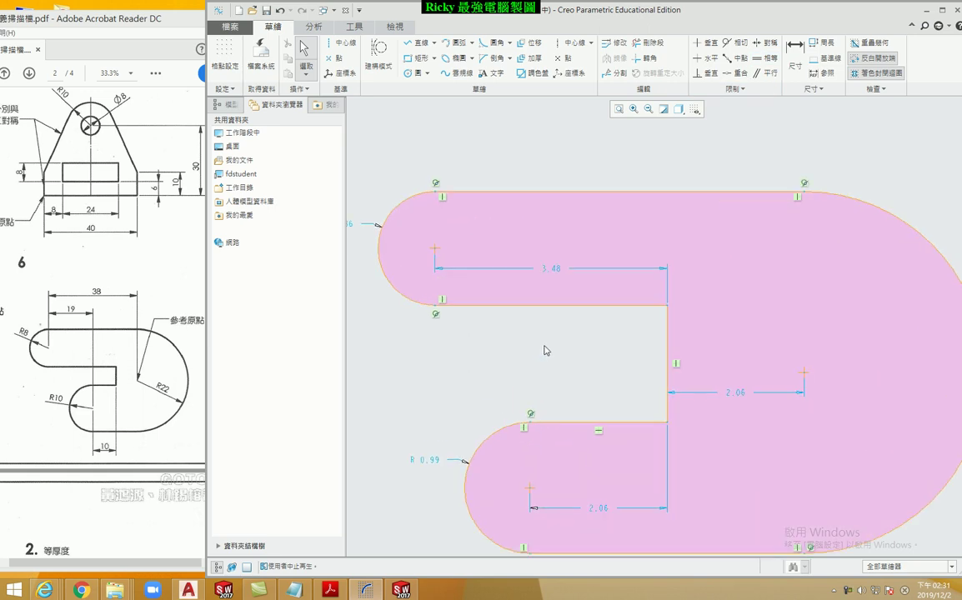
pyautogui.scroll(-1, 544, 351)
pyautogui.scroll(-2, 737, 426)
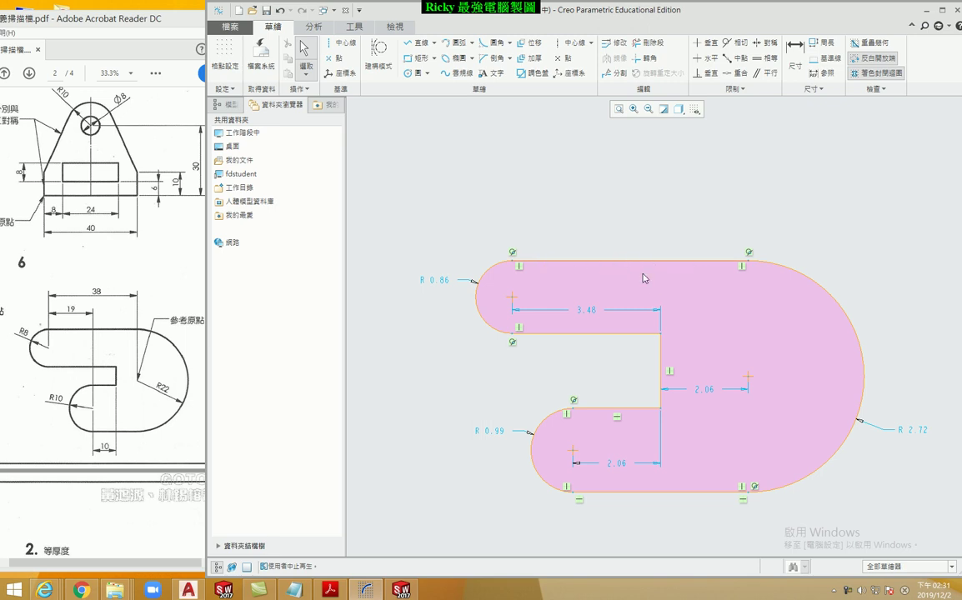
pyautogui.scroll(-1, 588, 376)
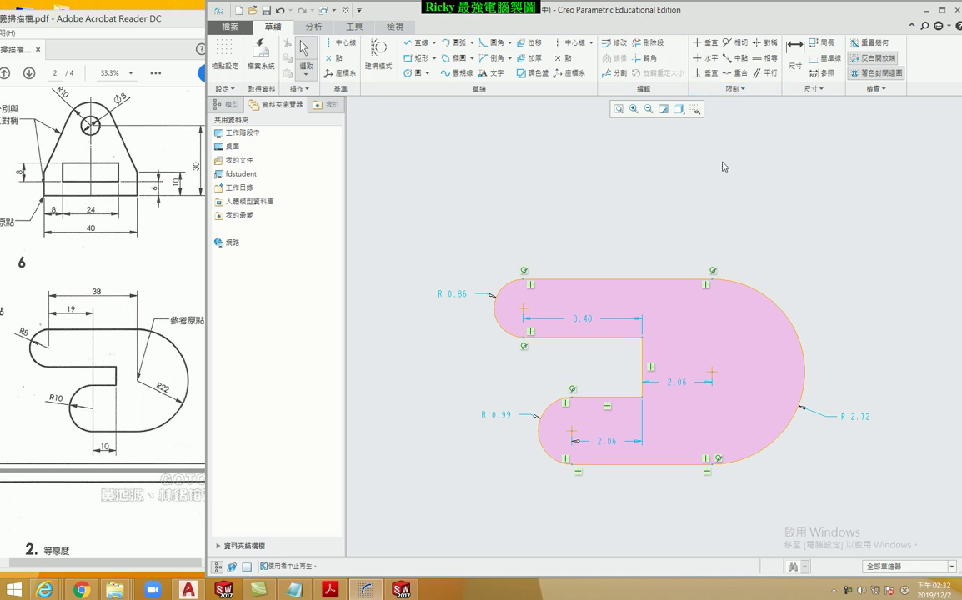
# Step: Dimension the large arc radius R 2.72 and the 5.54 and 1.43 arc-centre spacings
pyautogui.click(796, 55)
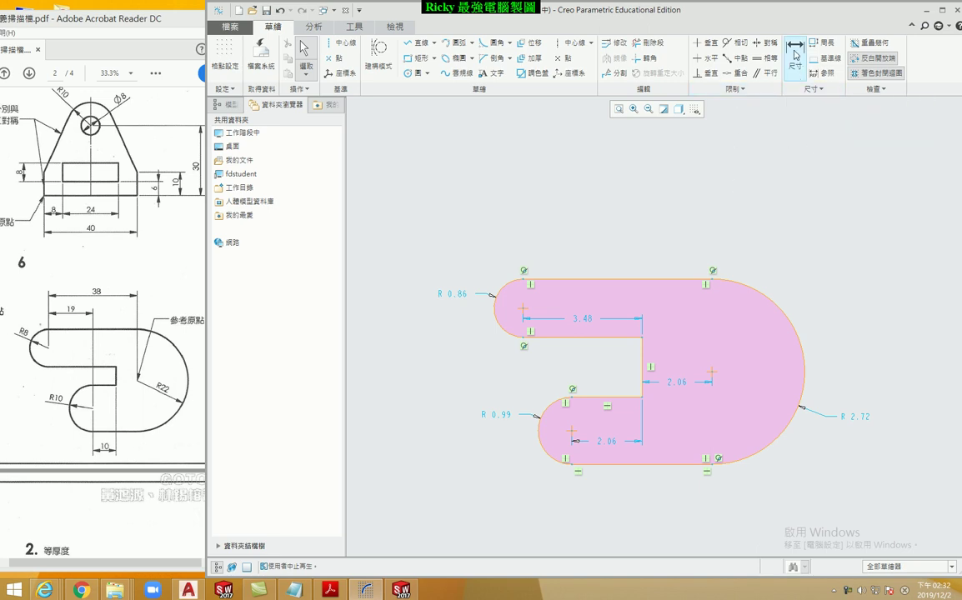
pyautogui.click(802, 347)
pyautogui.middleClick(867, 349)
pyautogui.press('Return')
pyautogui.middleClick(614, 206)
pyautogui.press('Return')
pyautogui.click(572, 433)
pyautogui.middleClick(546, 260)
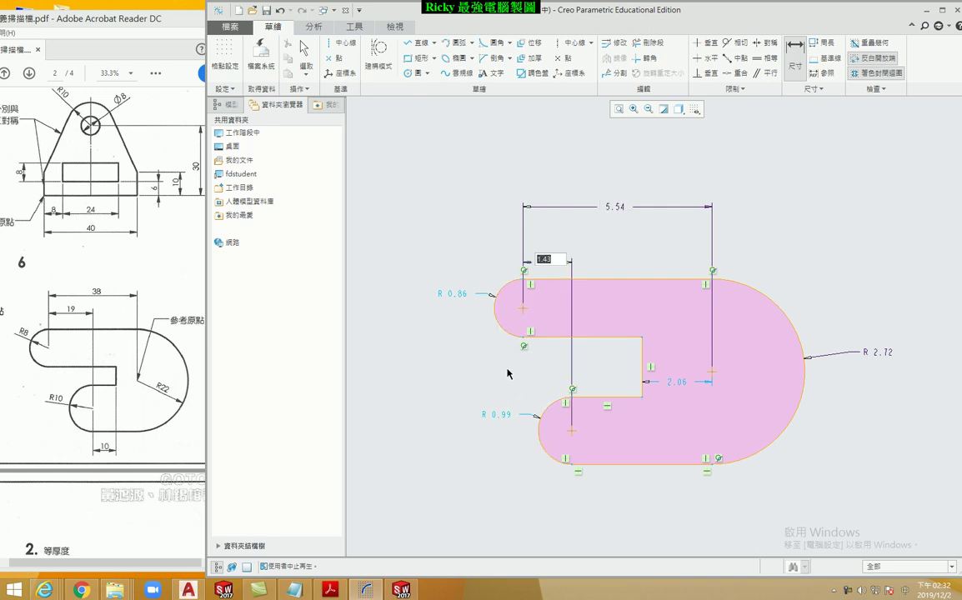
# Step: Dimension the small arcs at R 0.86 and R 0.99 and a 2.05 distance, then box-select everything
pyautogui.click(502, 333)
pyautogui.middleClick(427, 315)
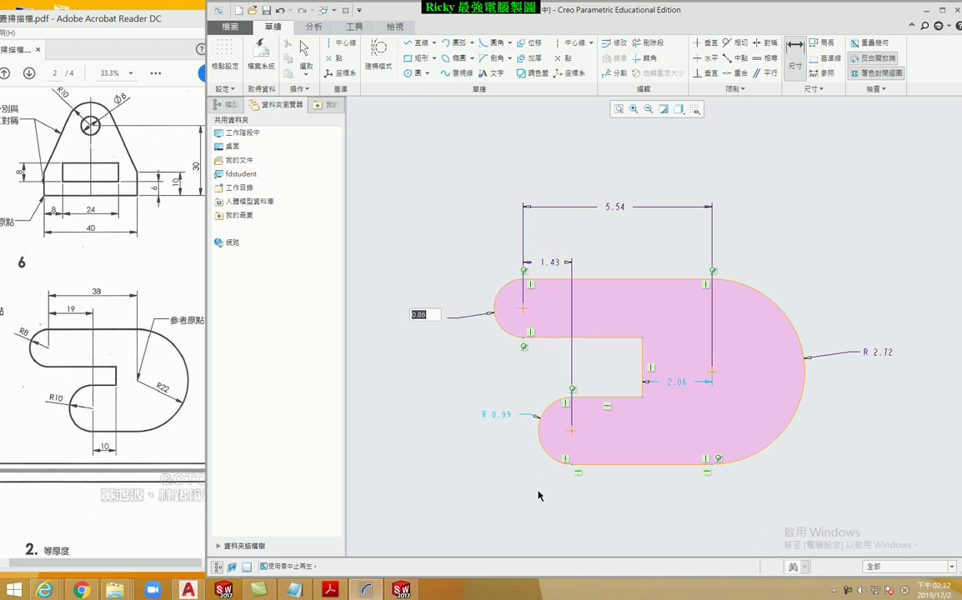
pyautogui.click(545, 451)
pyautogui.middleClick(484, 449)
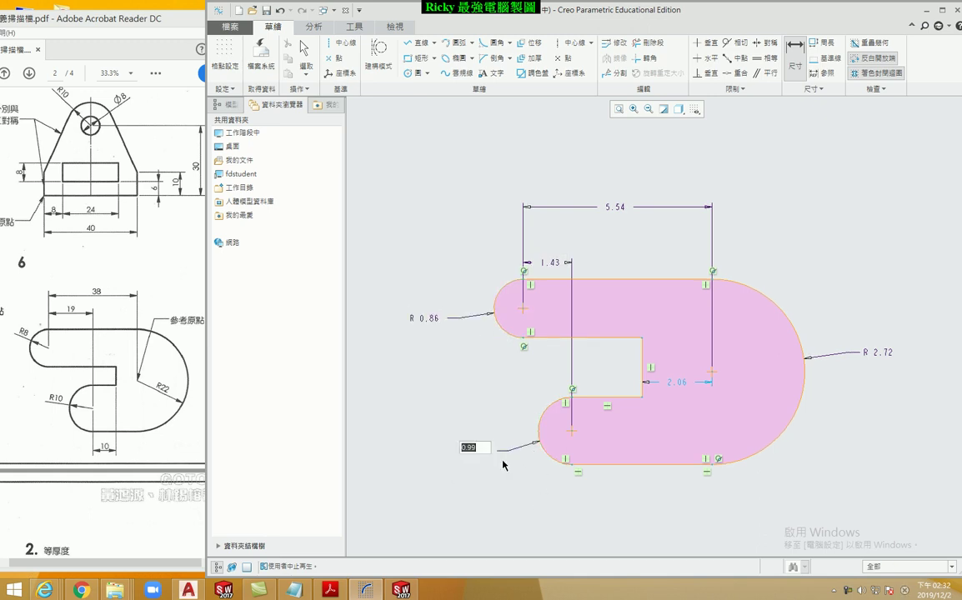
pyautogui.press('Return')
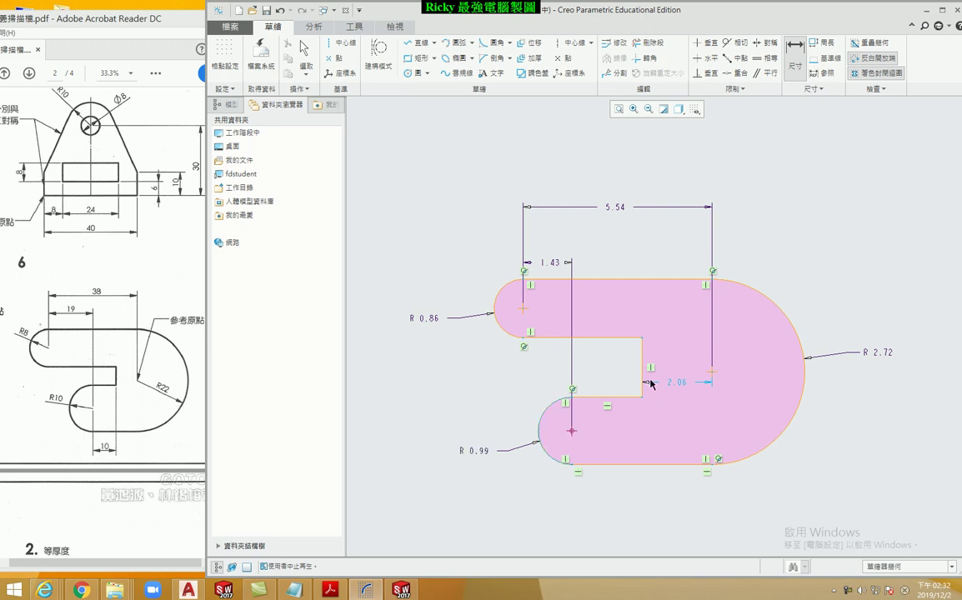
pyautogui.middleClick(609, 498)
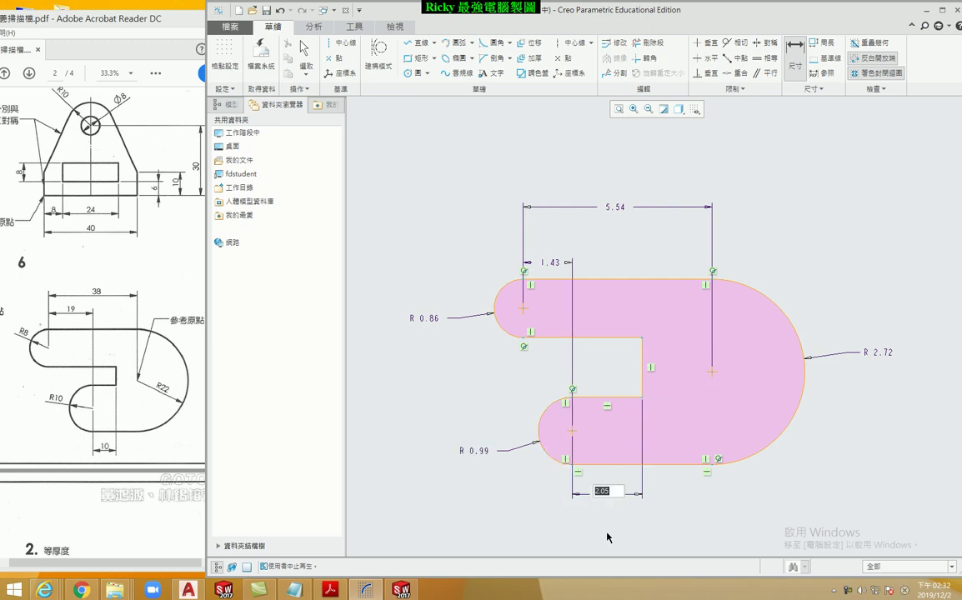
pyautogui.press('Return')
pyautogui.middleClick(807, 437)
pyautogui.scroll(-2, 636, 258)
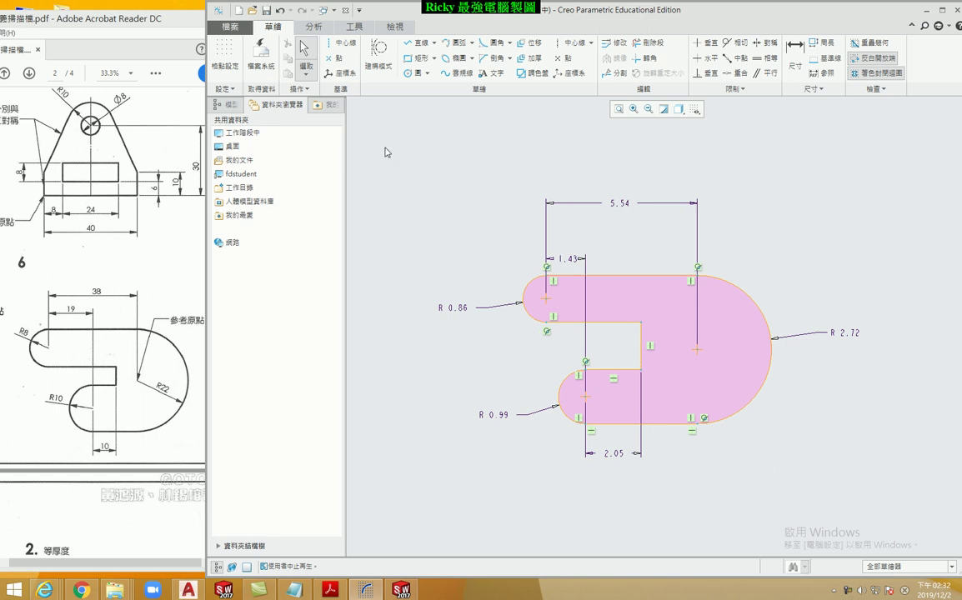
pyautogui.moveTo(350, 135); pyautogui.dragTo(812, 484)
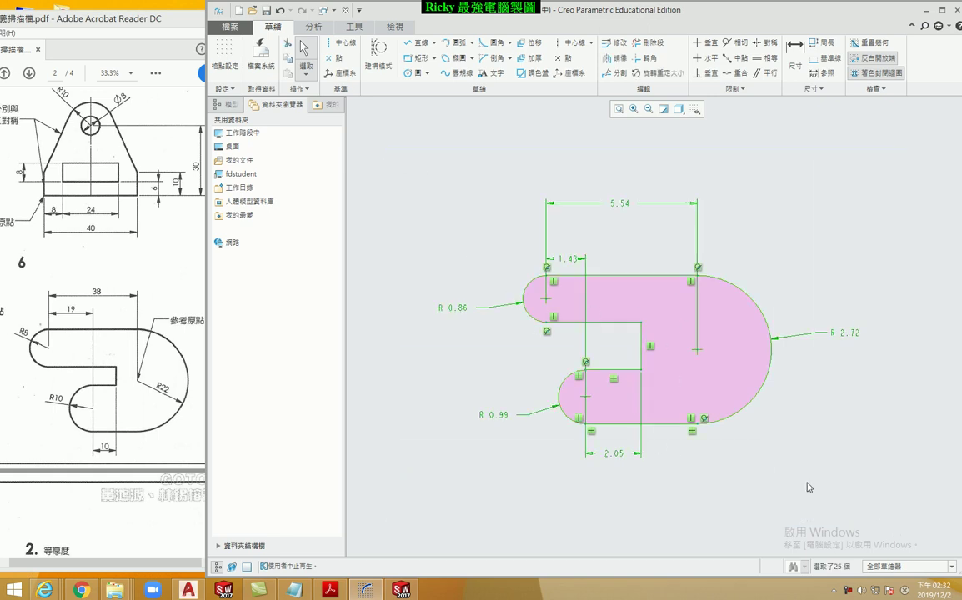
# Step: With regeneration off, set the large arc to R22 and the arc centre spacing to 38
pyautogui.rightClick(728, 442)
pyautogui.click(735, 264)
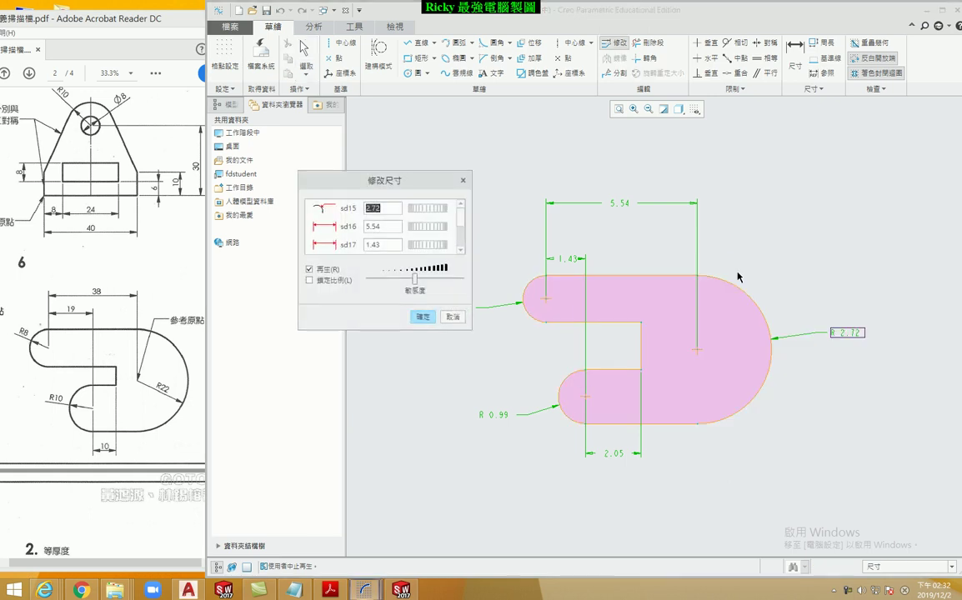
pyautogui.click(309, 269)
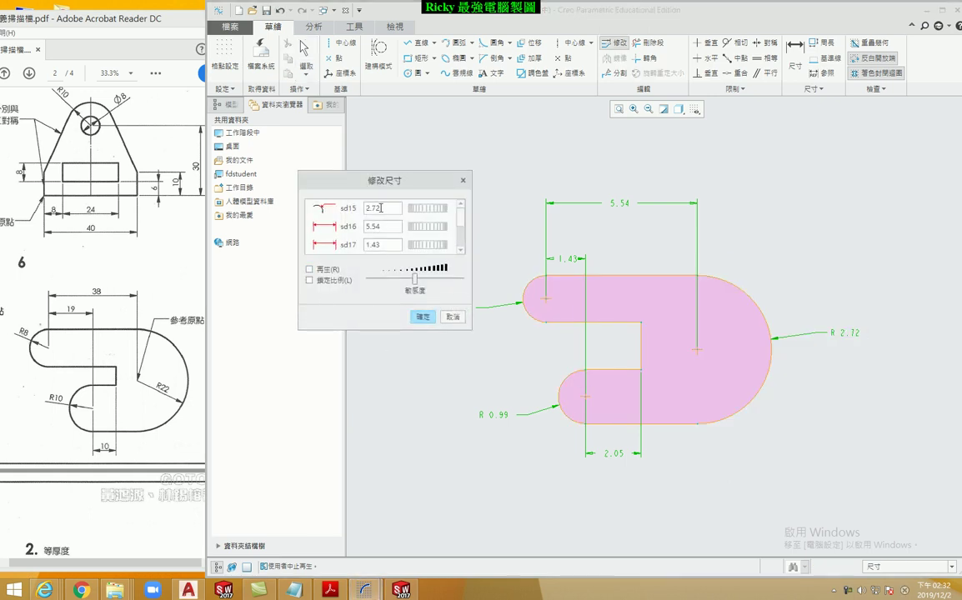
pyautogui.write('22')
pyautogui.press('Return')
pyautogui.write('38')
pyautogui.press('Return')
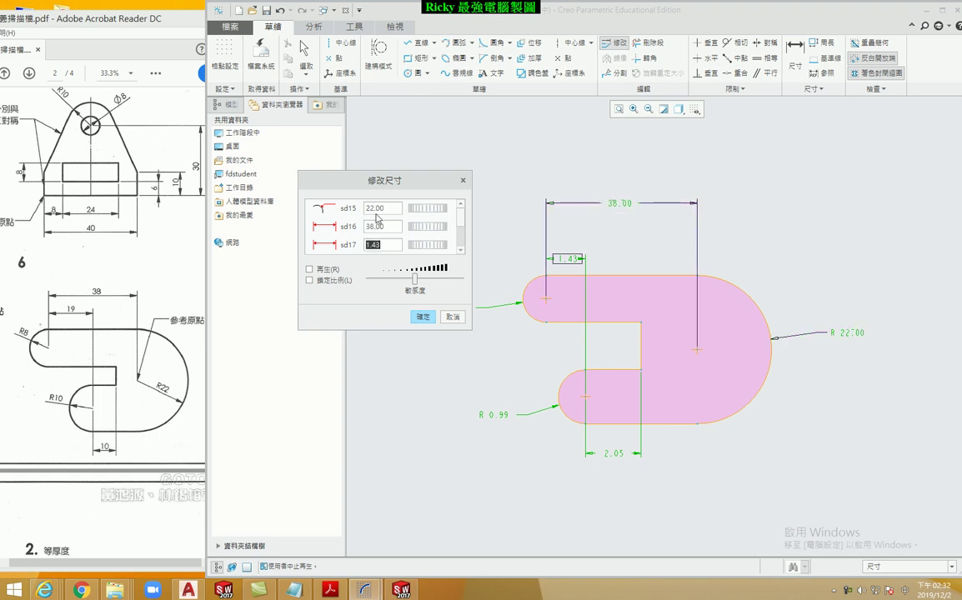
# Step: Set the 19 centre spacing, R8 and R10 arcs, and 10 bottom distance, then apply
pyautogui.write('19')
pyautogui.press('Return')
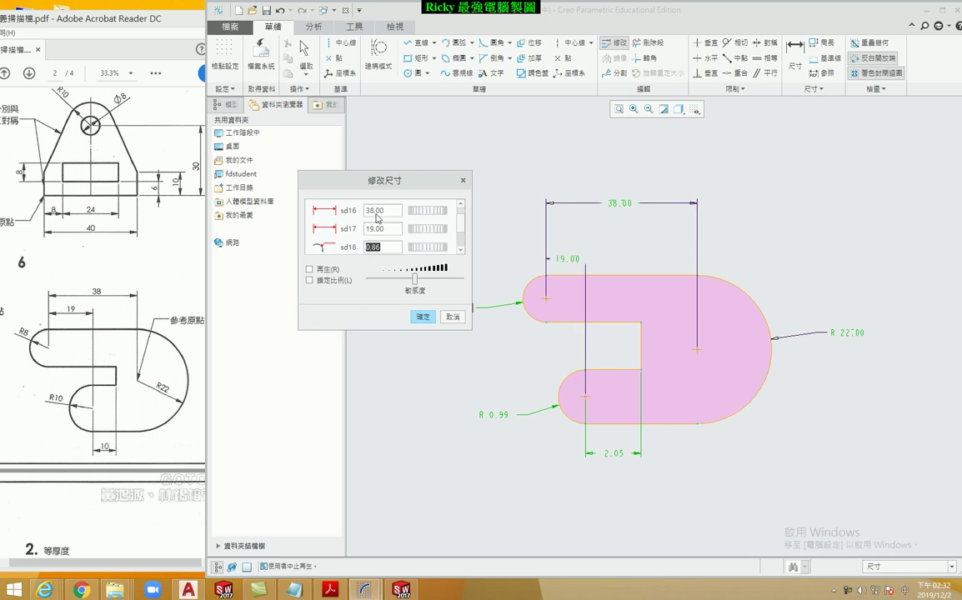
pyautogui.write('8')
pyautogui.press('Return')
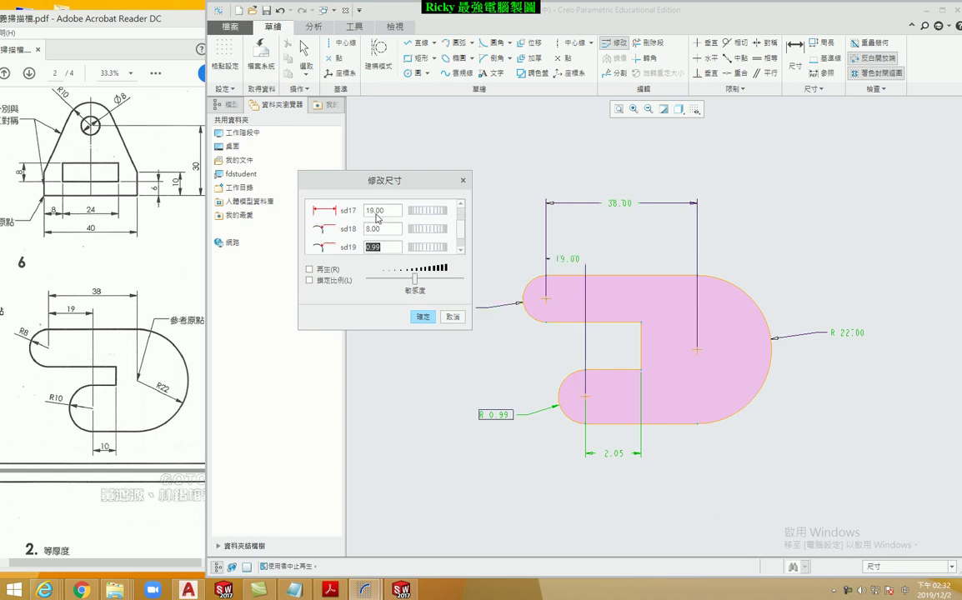
pyautogui.write('10')
pyautogui.press('Return')
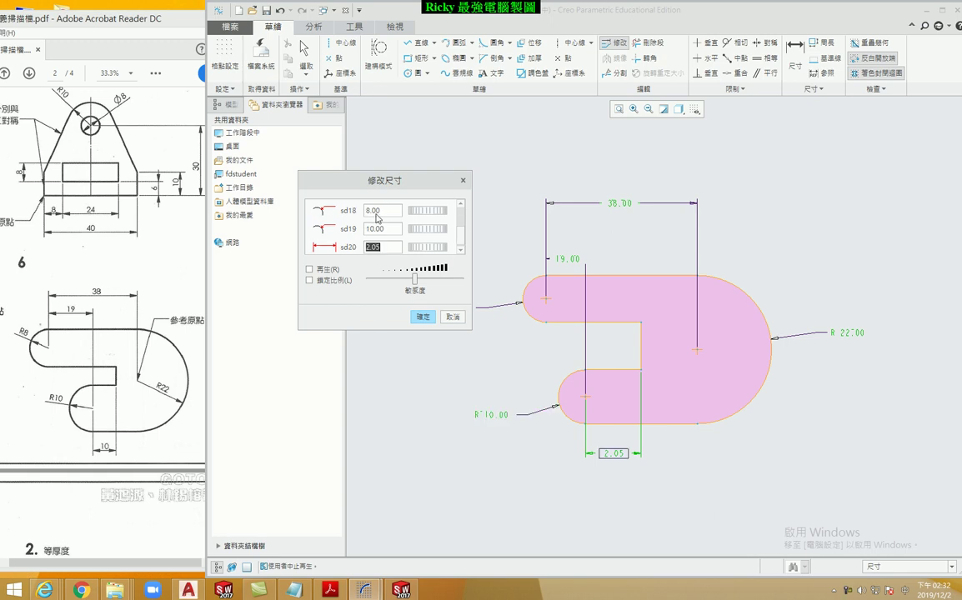
pyautogui.write('10')
pyautogui.press('Return')
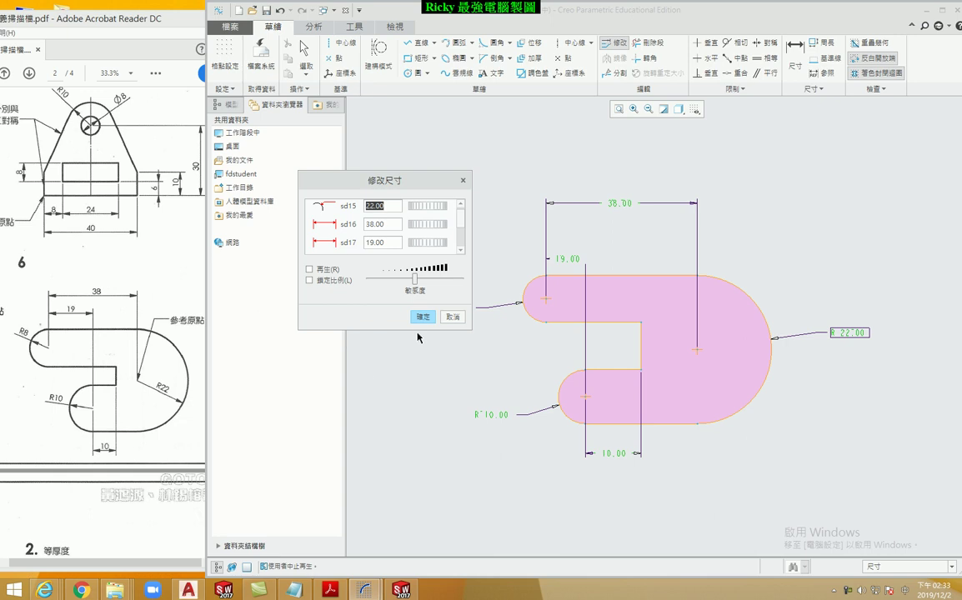
pyautogui.click(420, 320)
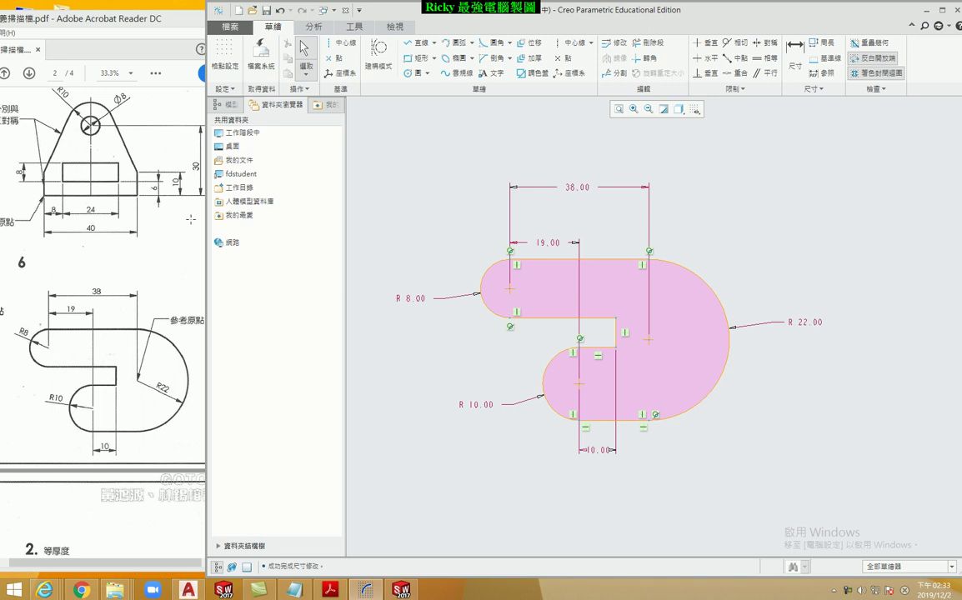
# Step: Save the hook sketch as 1202-11.SEC
pyautogui.click(267, 11)
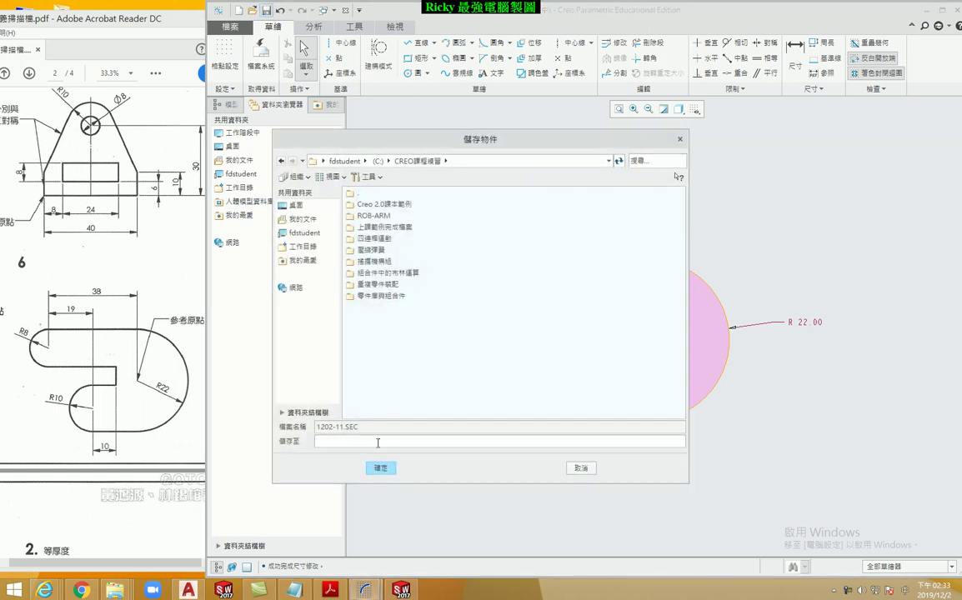
pyautogui.click(385, 457)
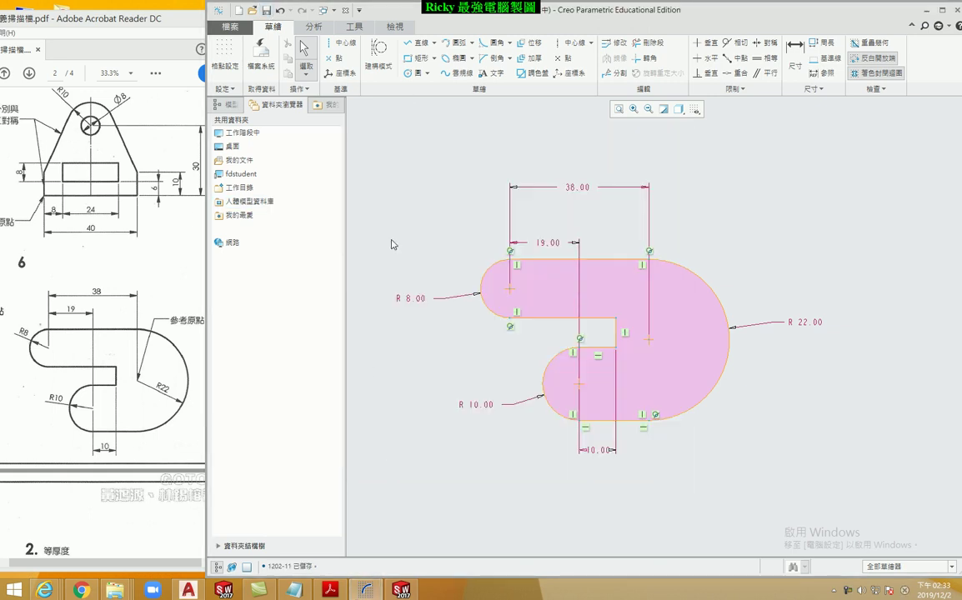